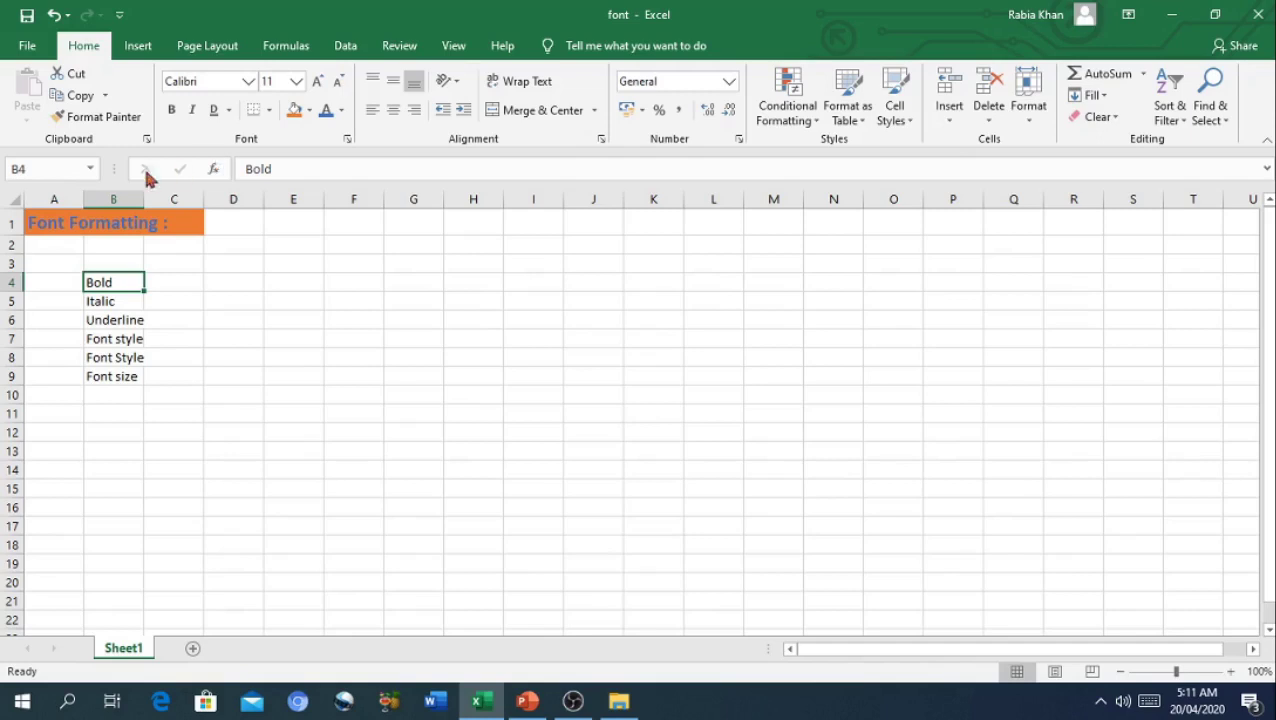
Toggle bold on and off for the Bold label in B4, leaving it unbolded
click(167, 287)
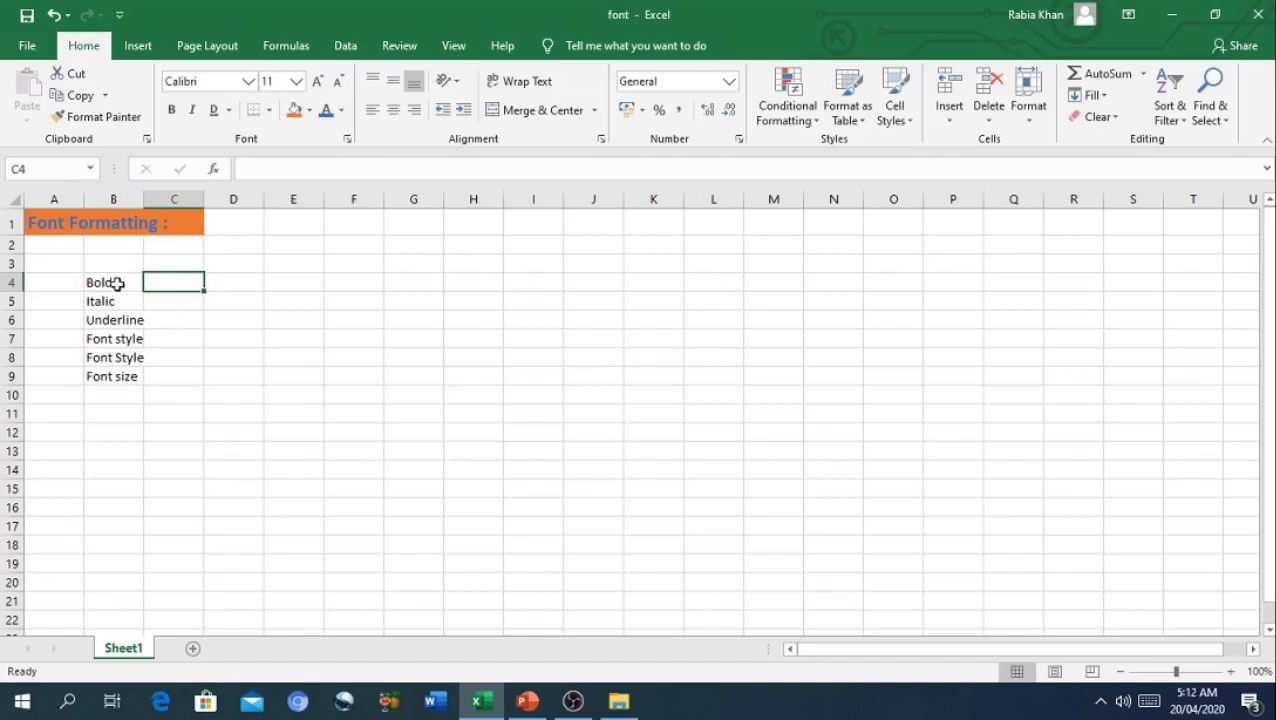
click(117, 284)
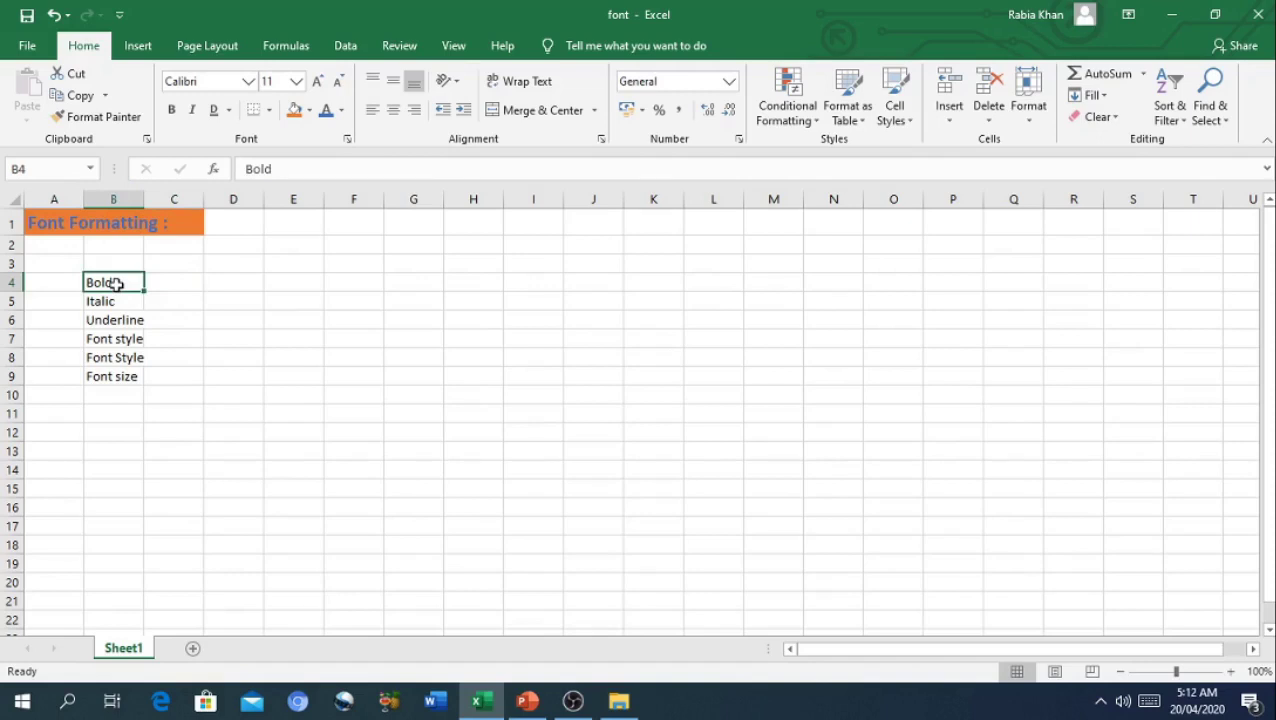
click(173, 113)
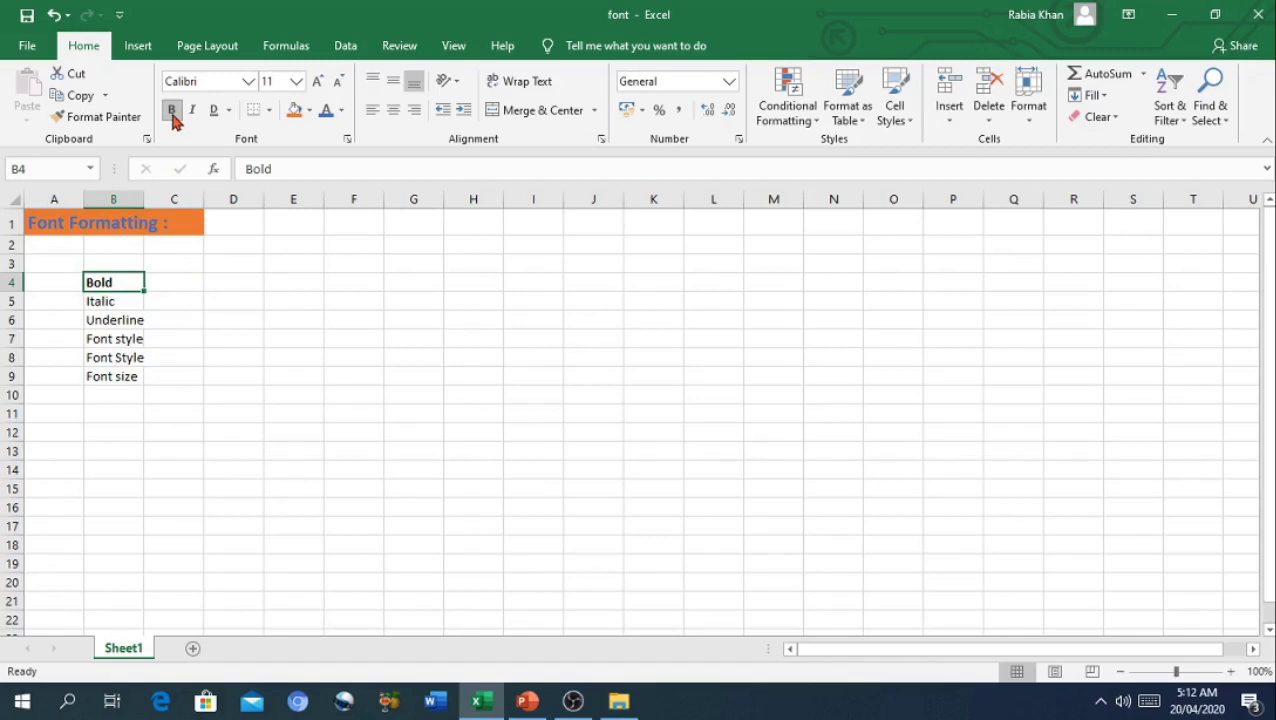
click(172, 112)
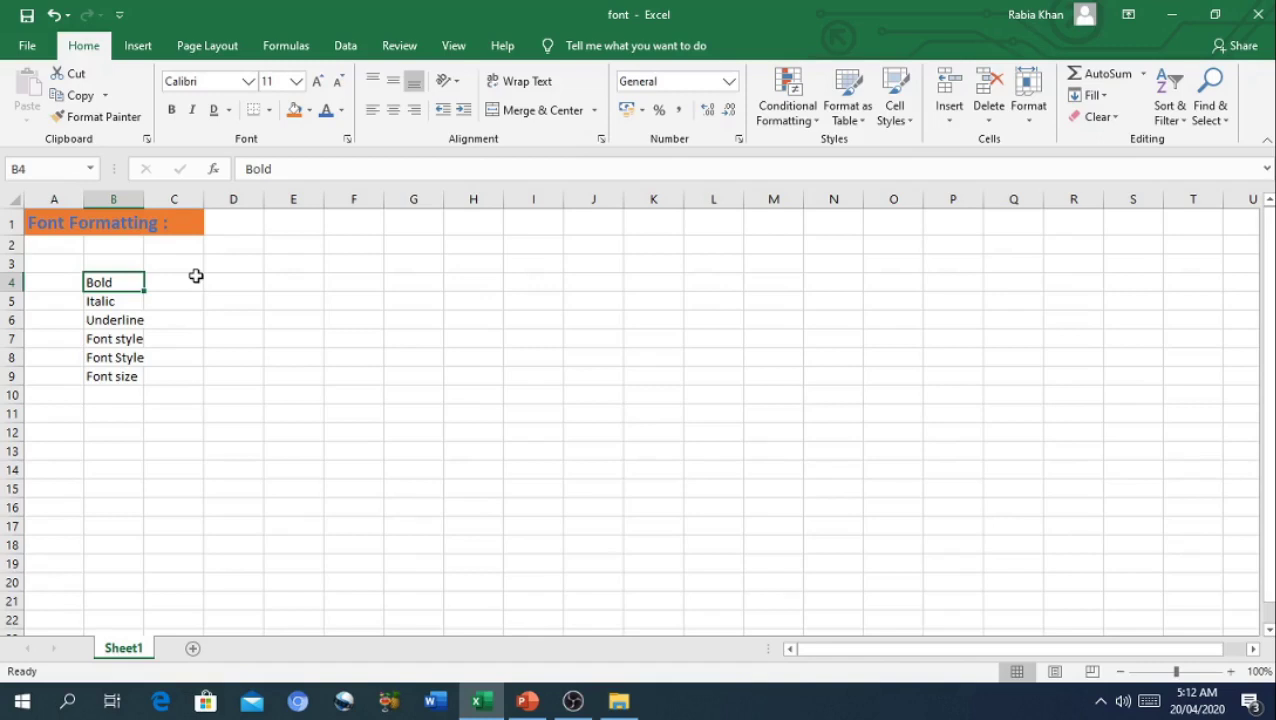
key(ctrl+b)
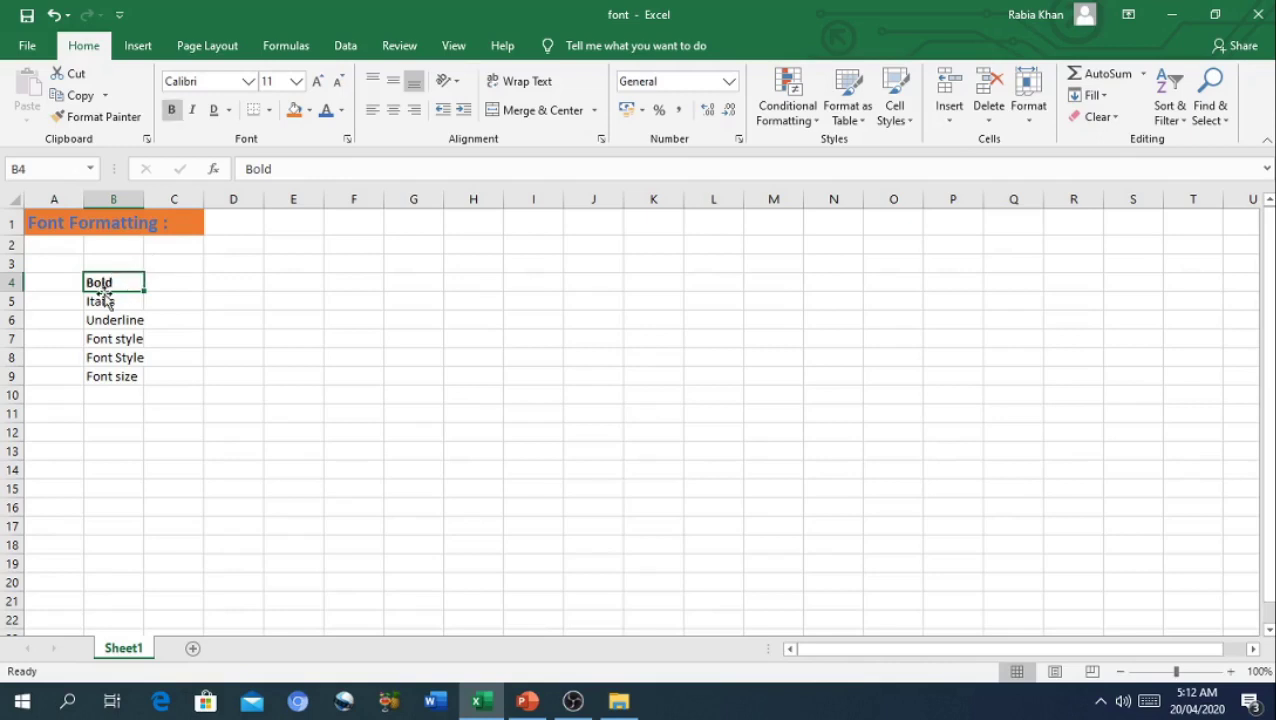
click(173, 111)
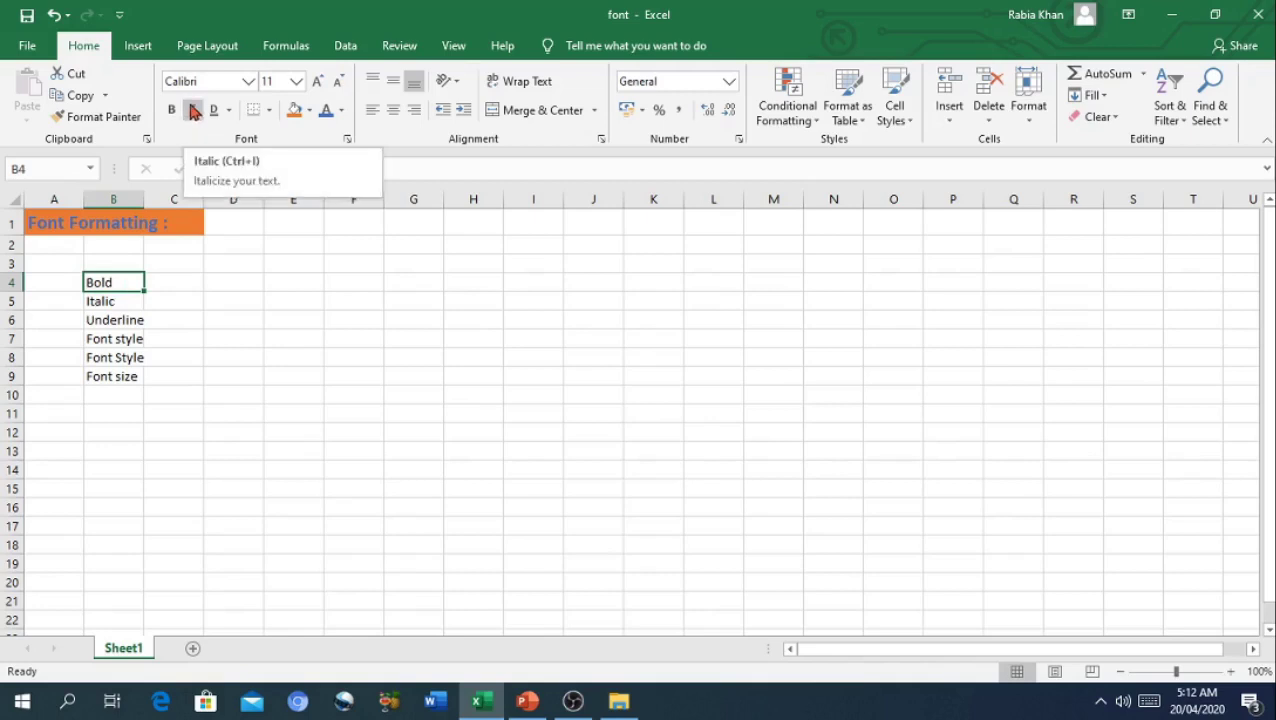
Toggle italics on and off for the Italic label in B5, leaving it plain
click(117, 302)
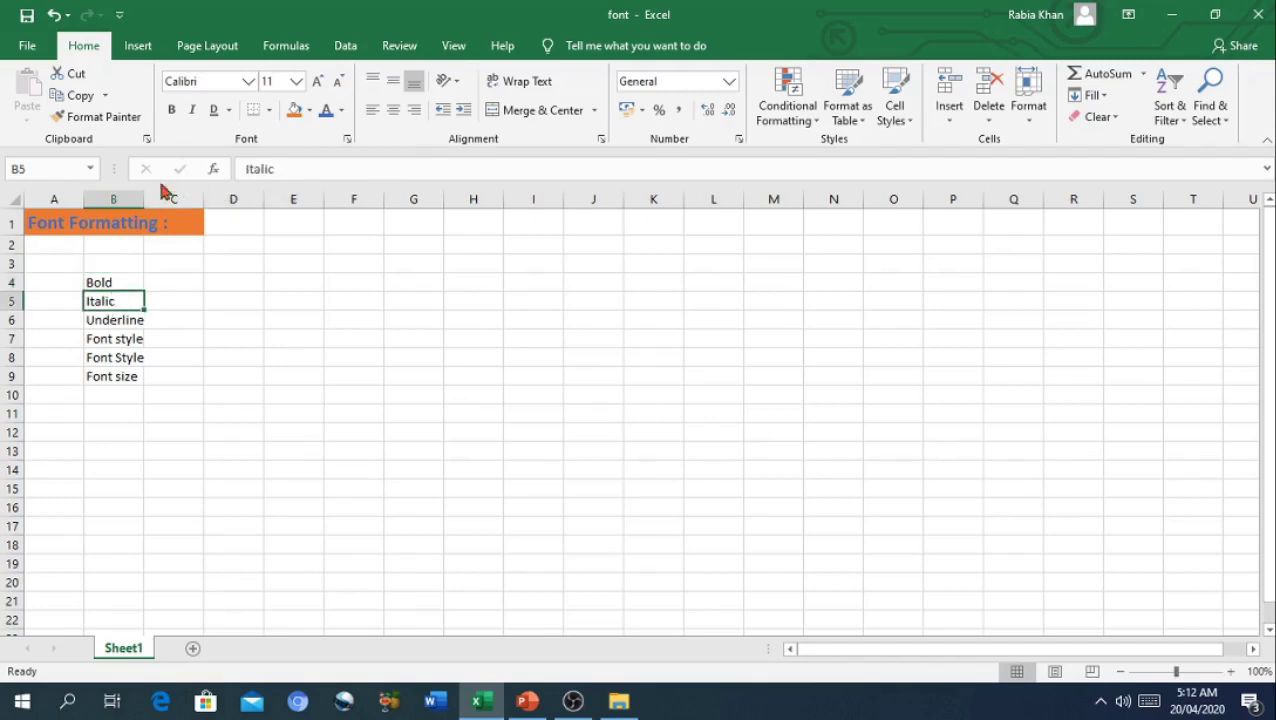
click(195, 116)
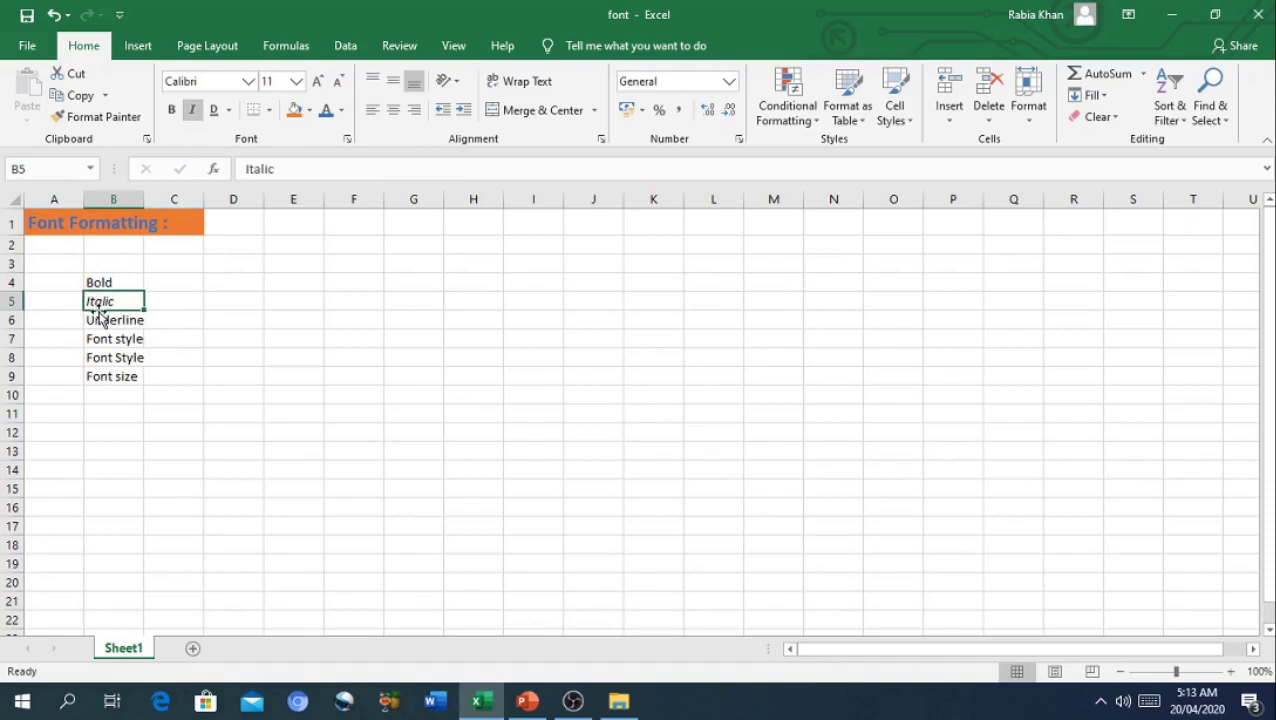
click(192, 116)
click(192, 111)
click(196, 110)
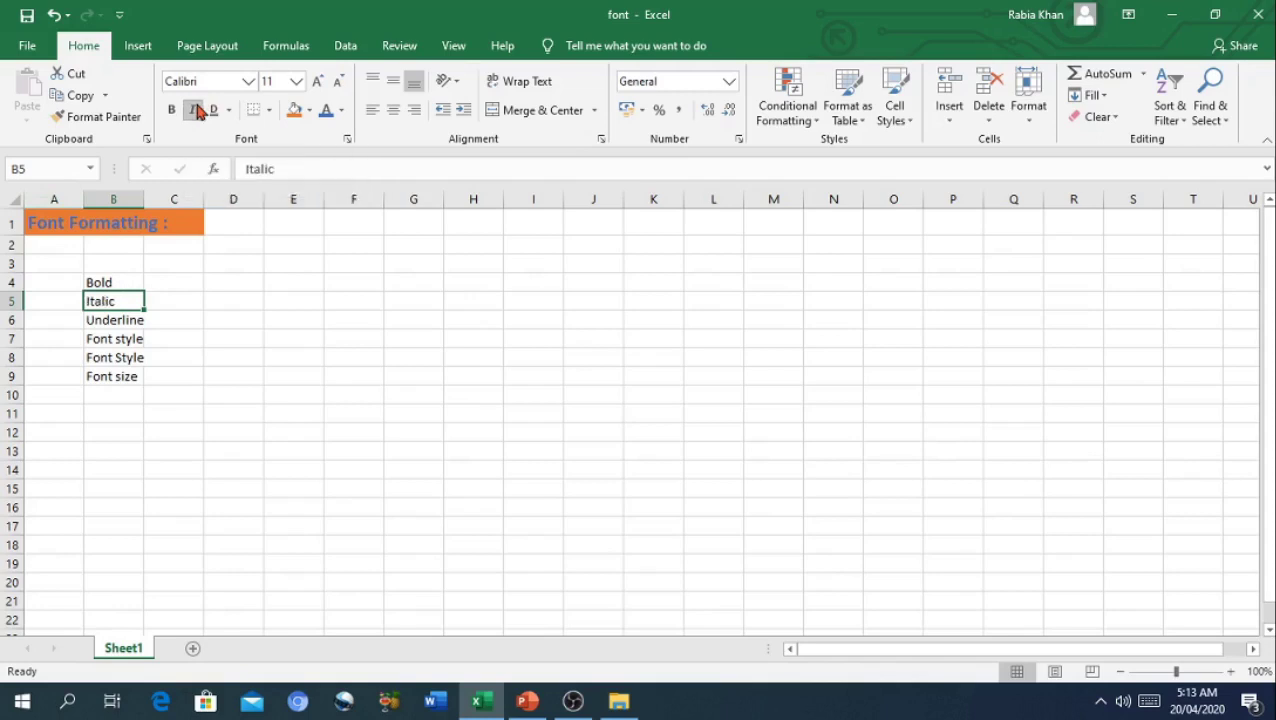
Try single and double underlines on B6, ending with a single underline on Underline
click(124, 324)
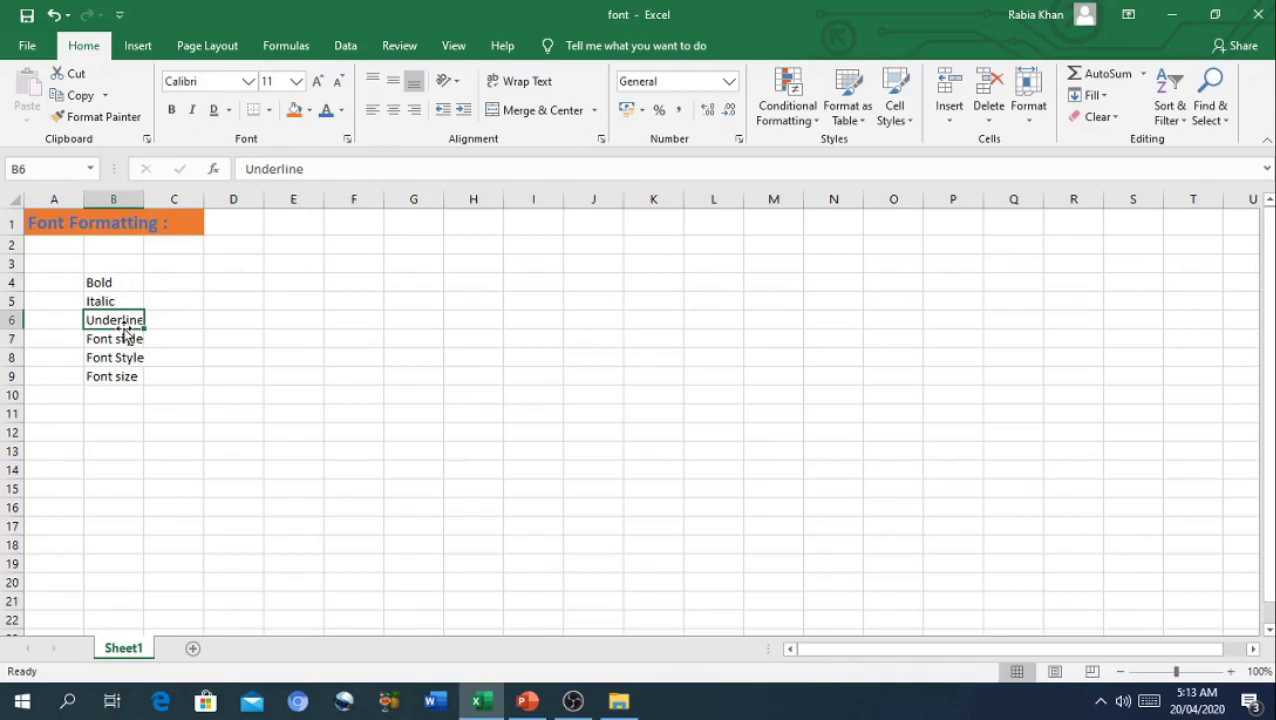
click(230, 112)
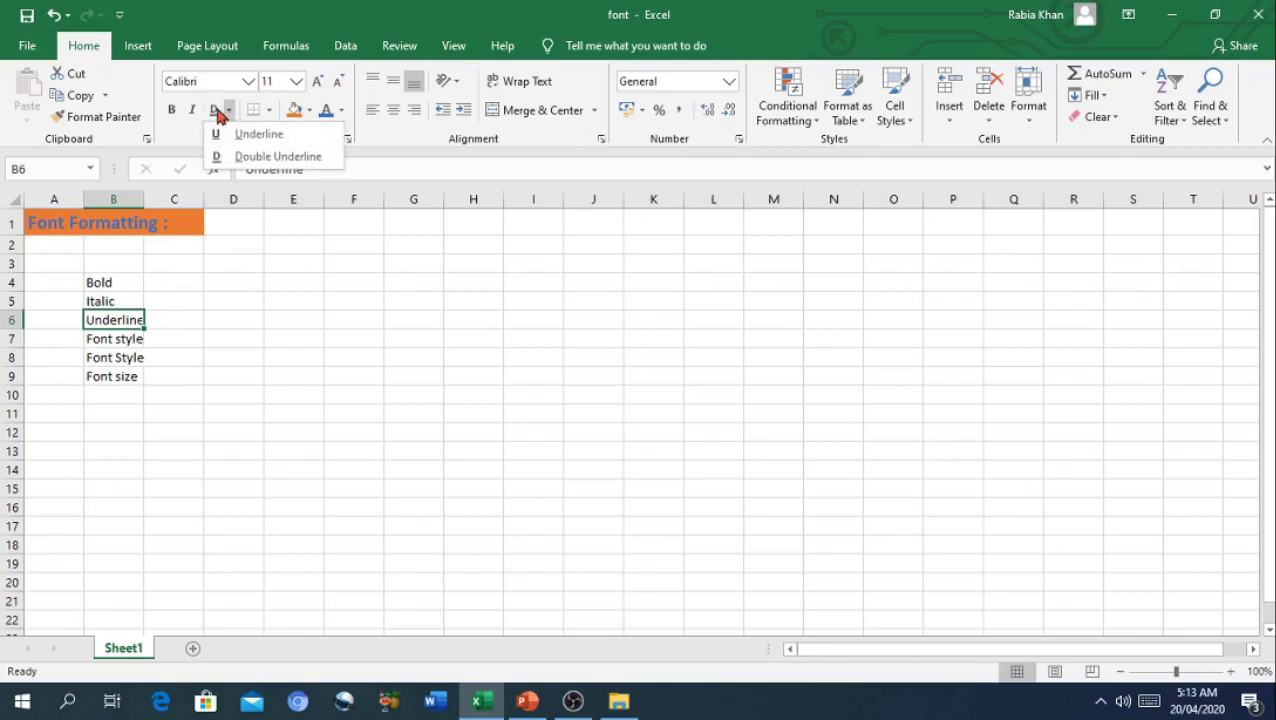
click(217, 113)
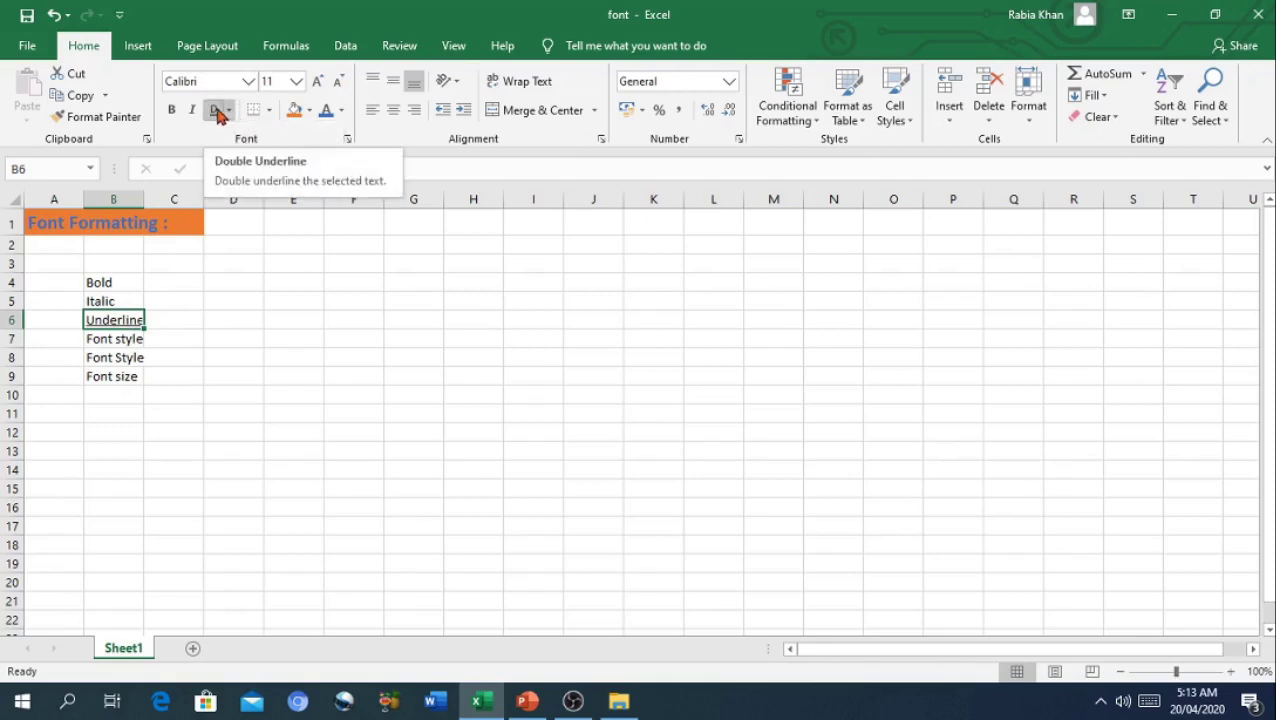
click(230, 112)
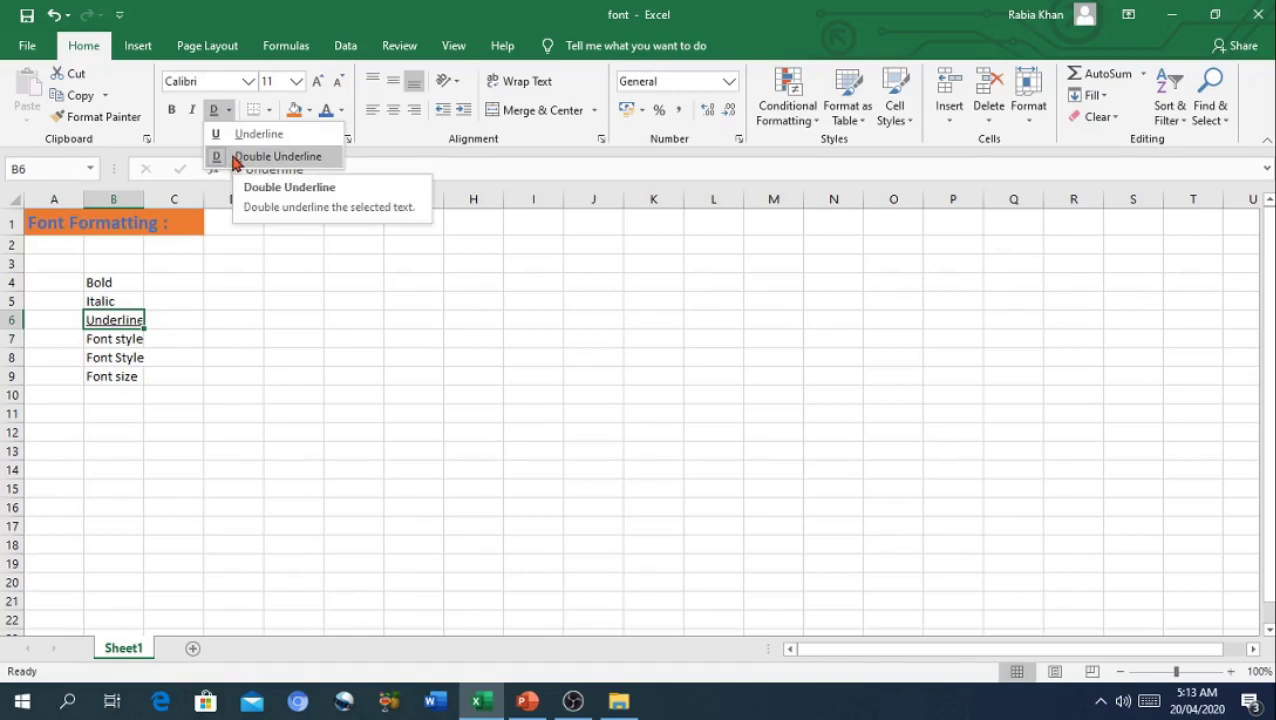
click(236, 158)
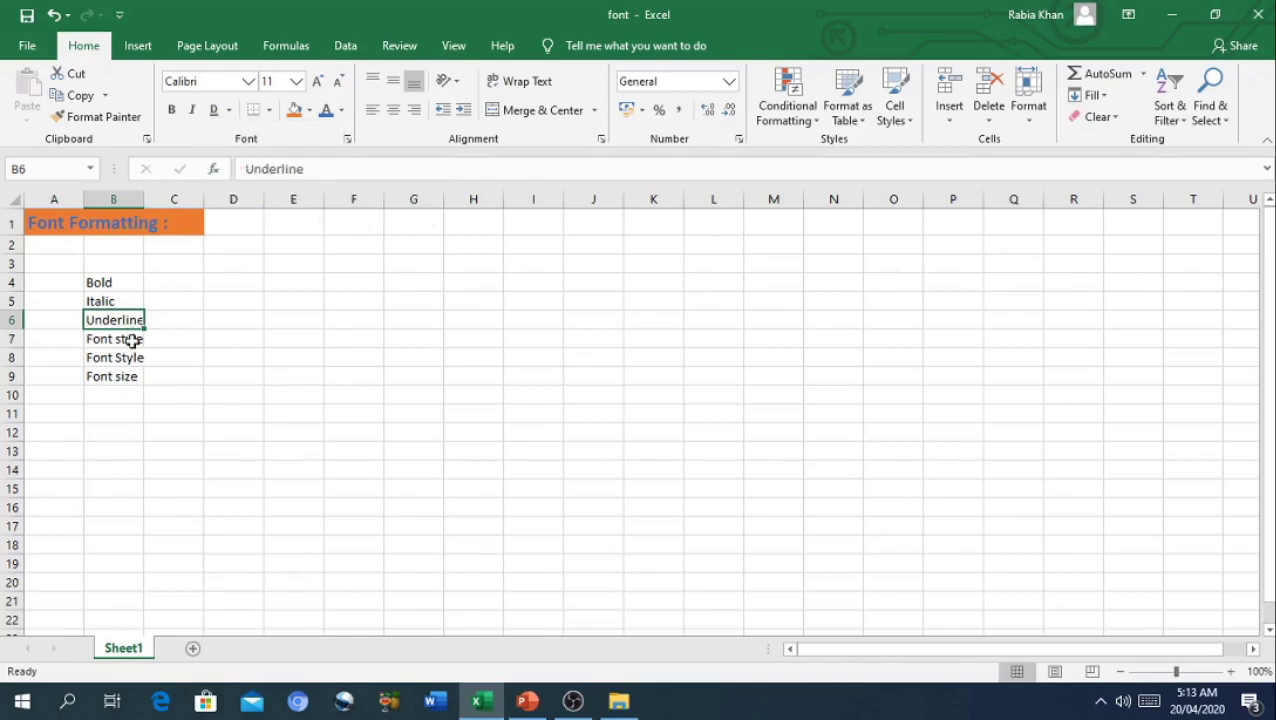
click(228, 110)
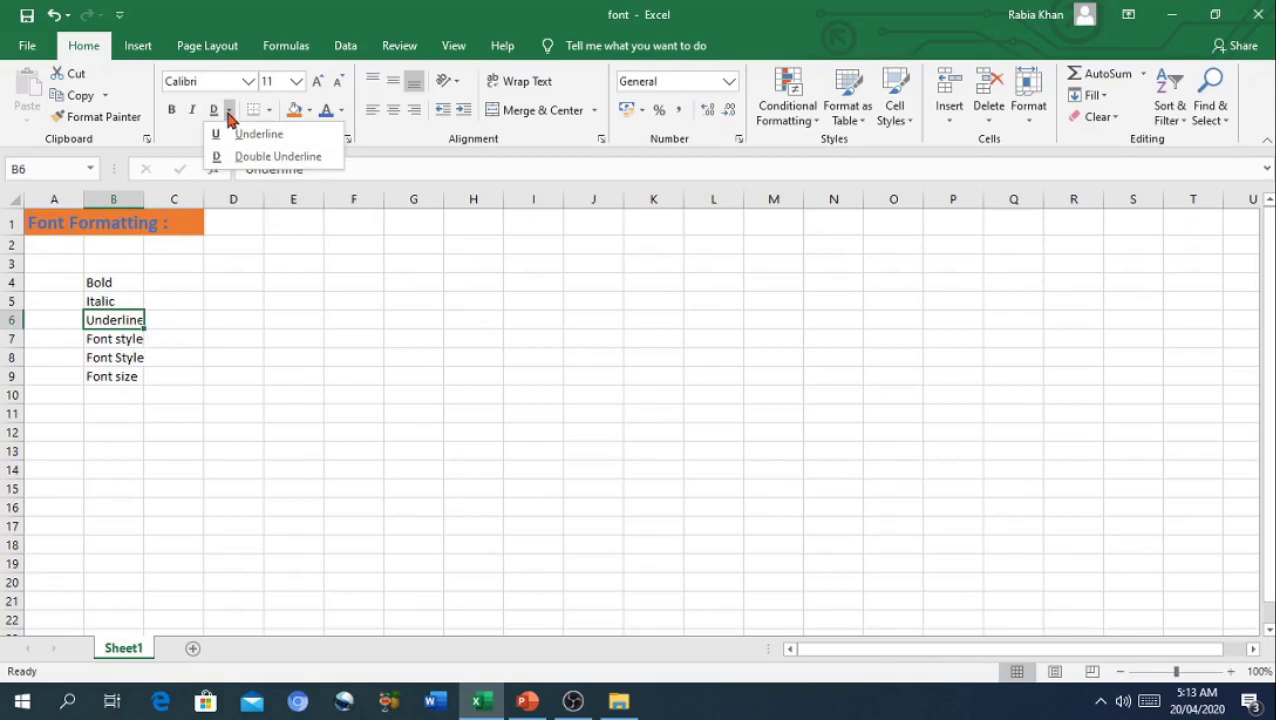
click(244, 158)
click(156, 321)
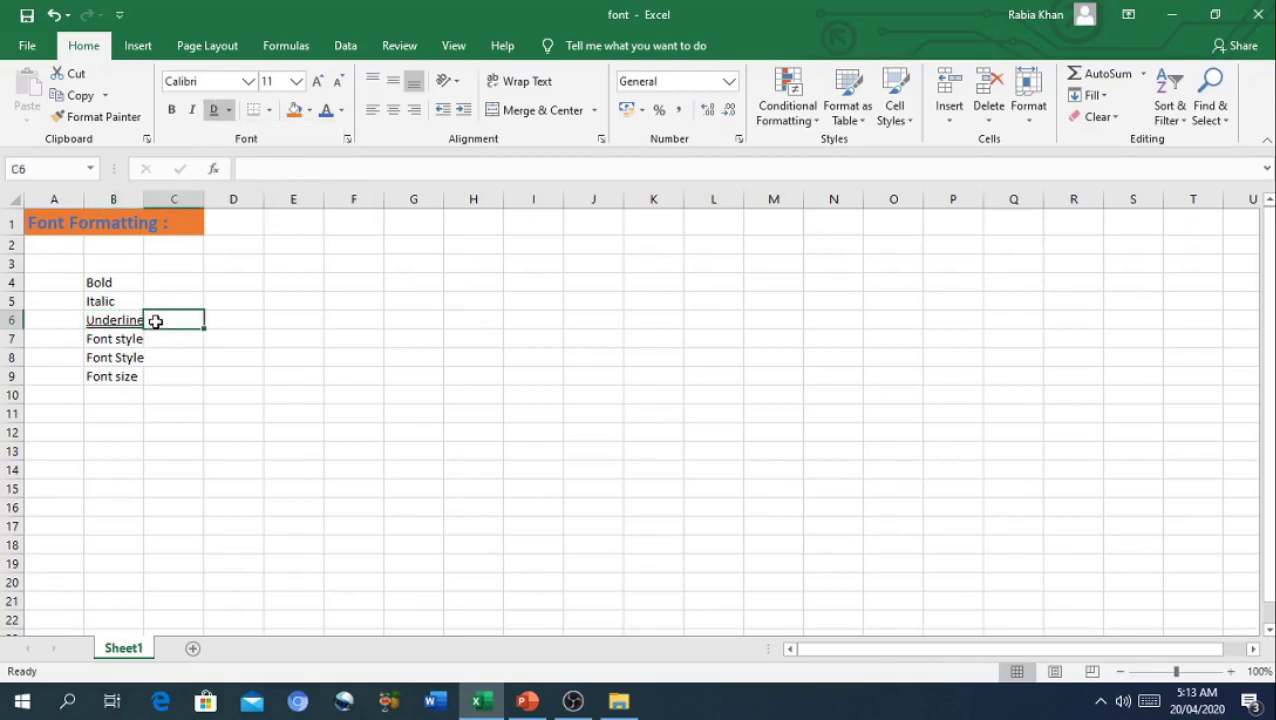
click(106, 321)
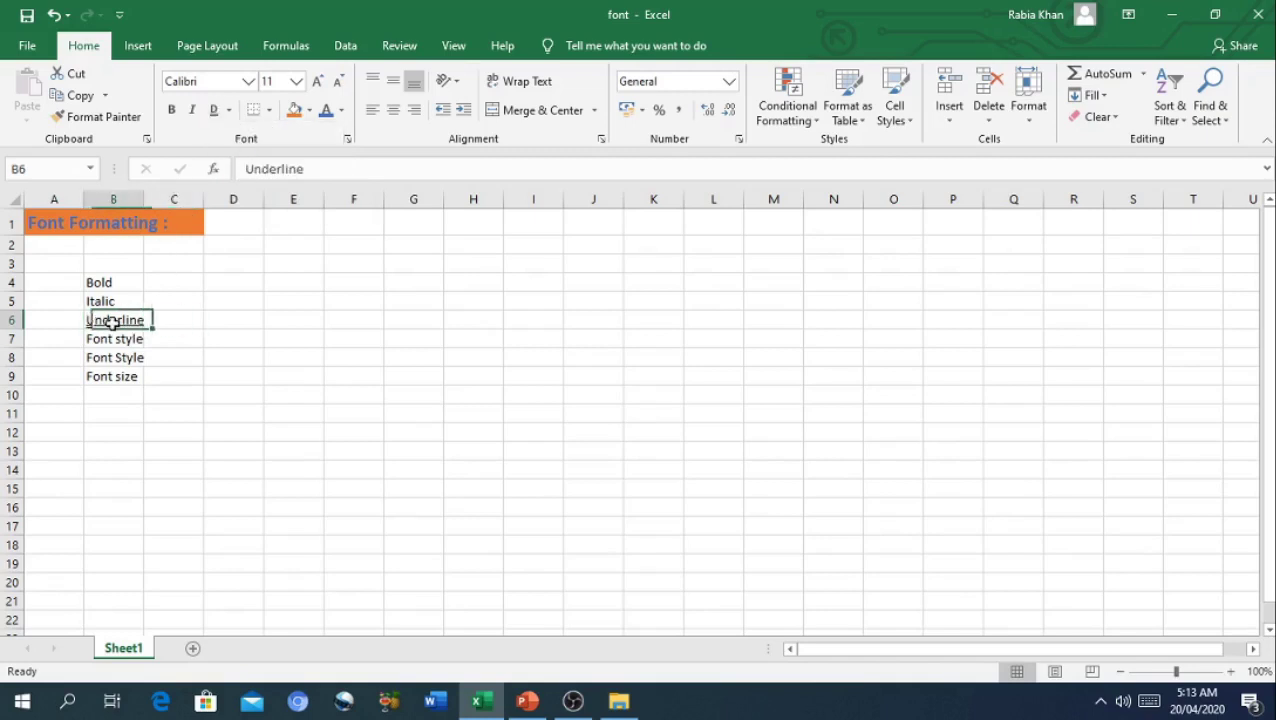
click(216, 110)
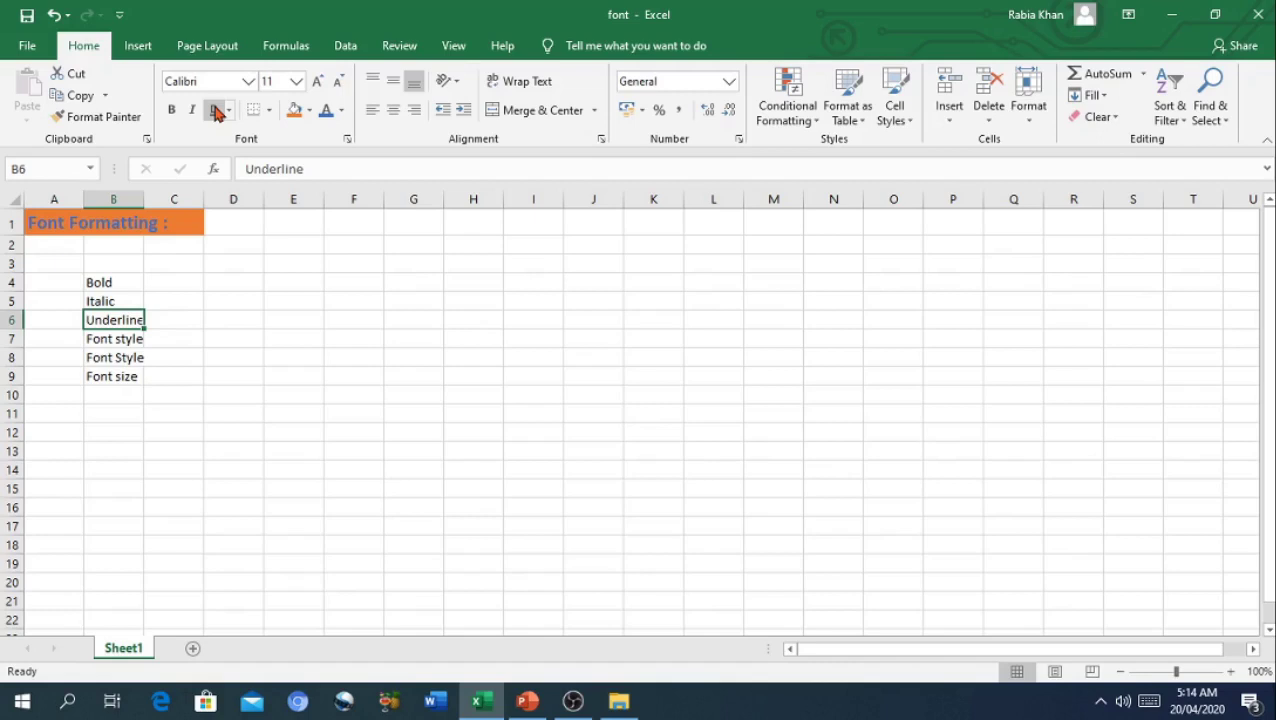
click(216, 112)
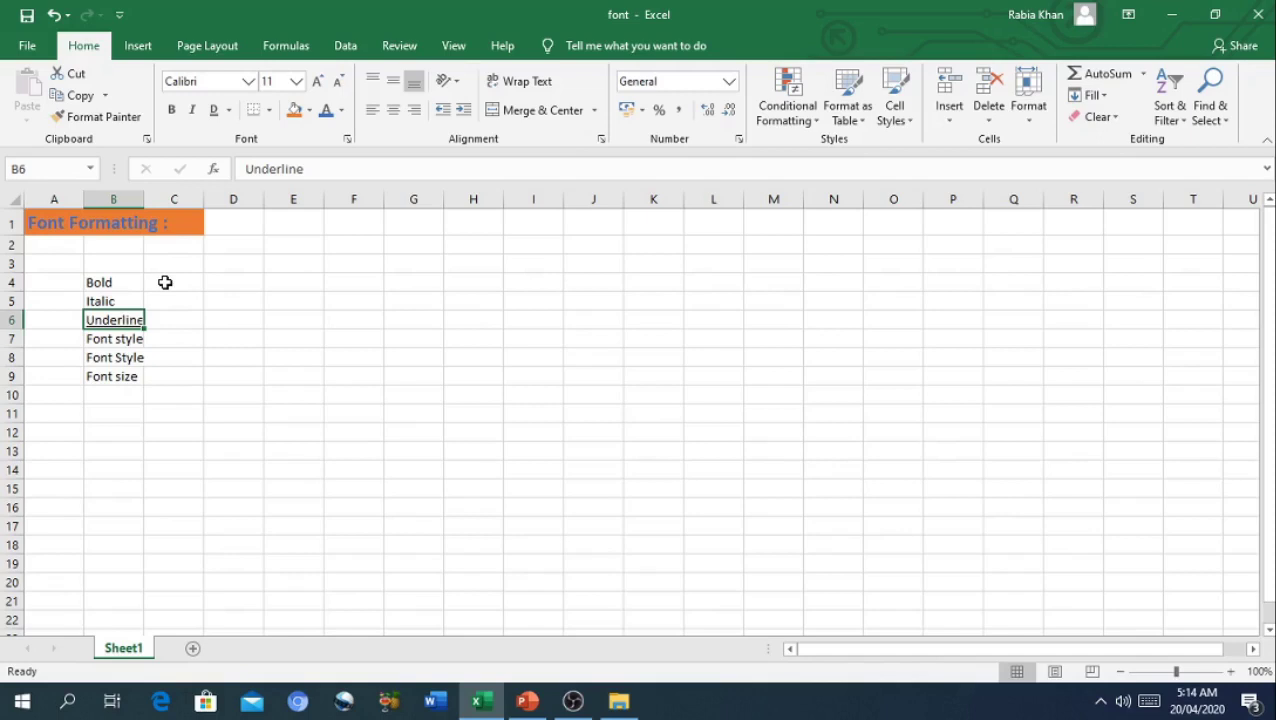
Set the Font style text in B7 to Arial Rounded MT Bold
click(250, 88)
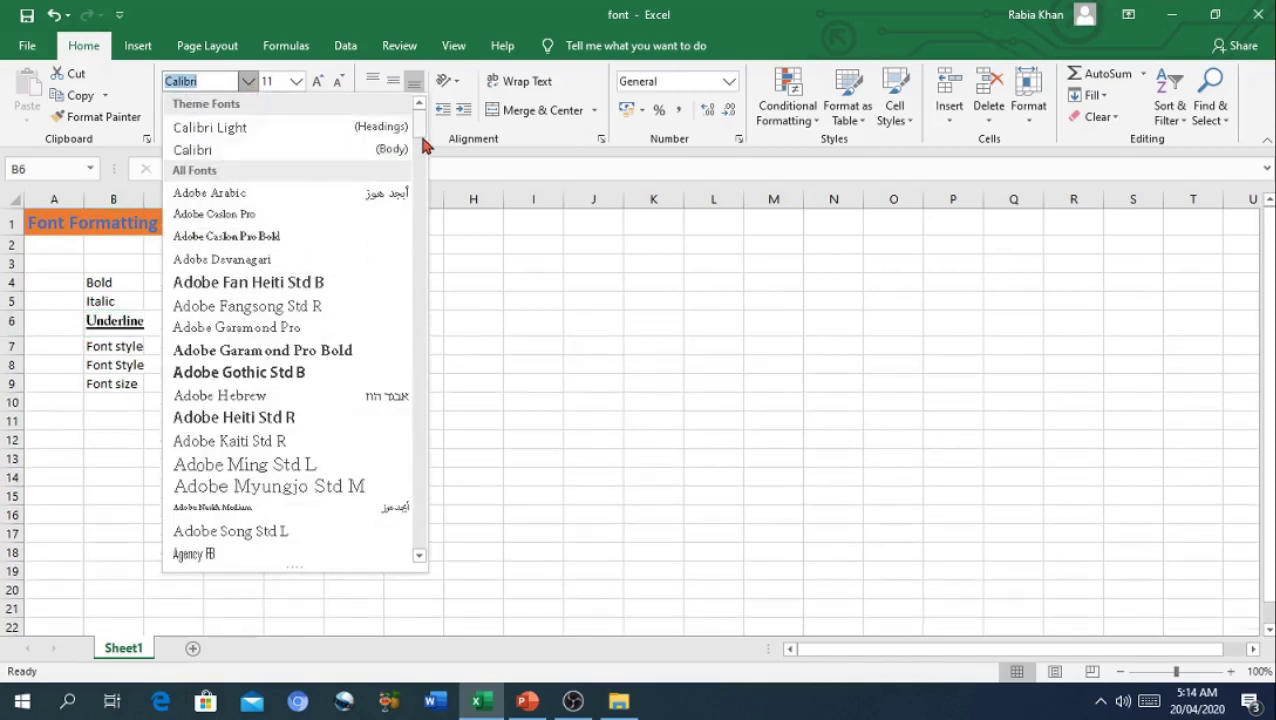
click(248, 81)
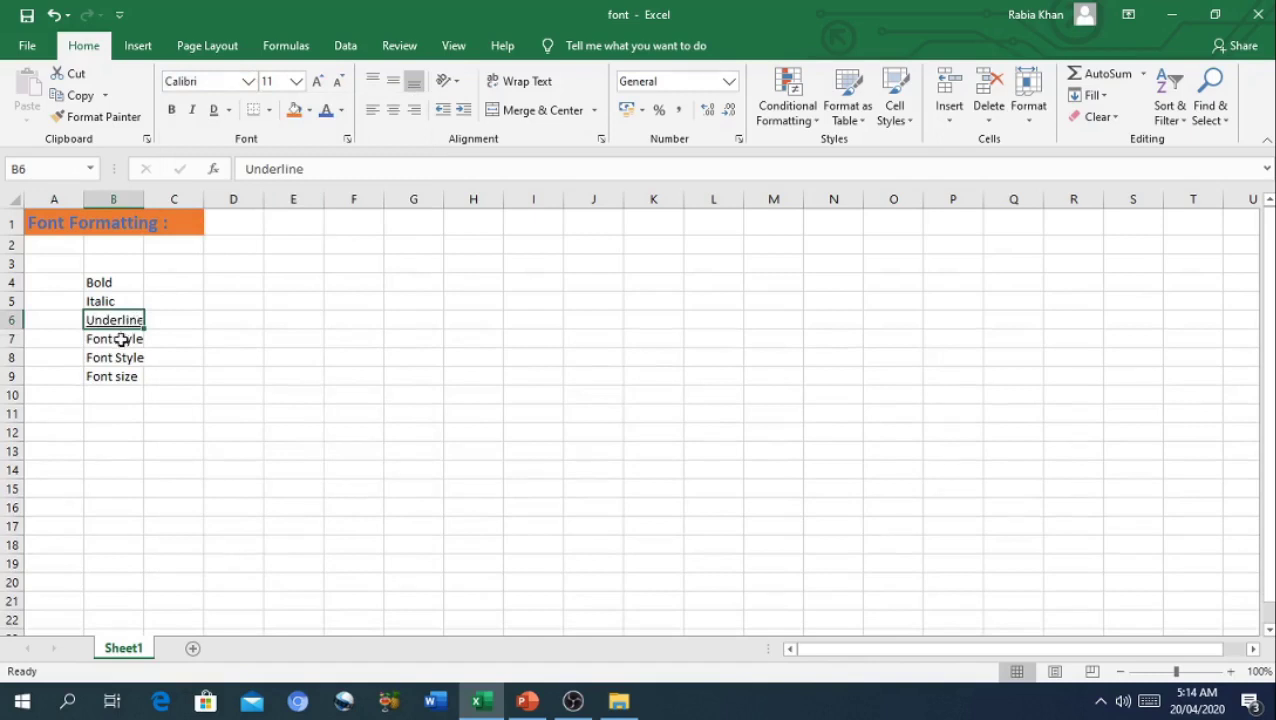
click(121, 340)
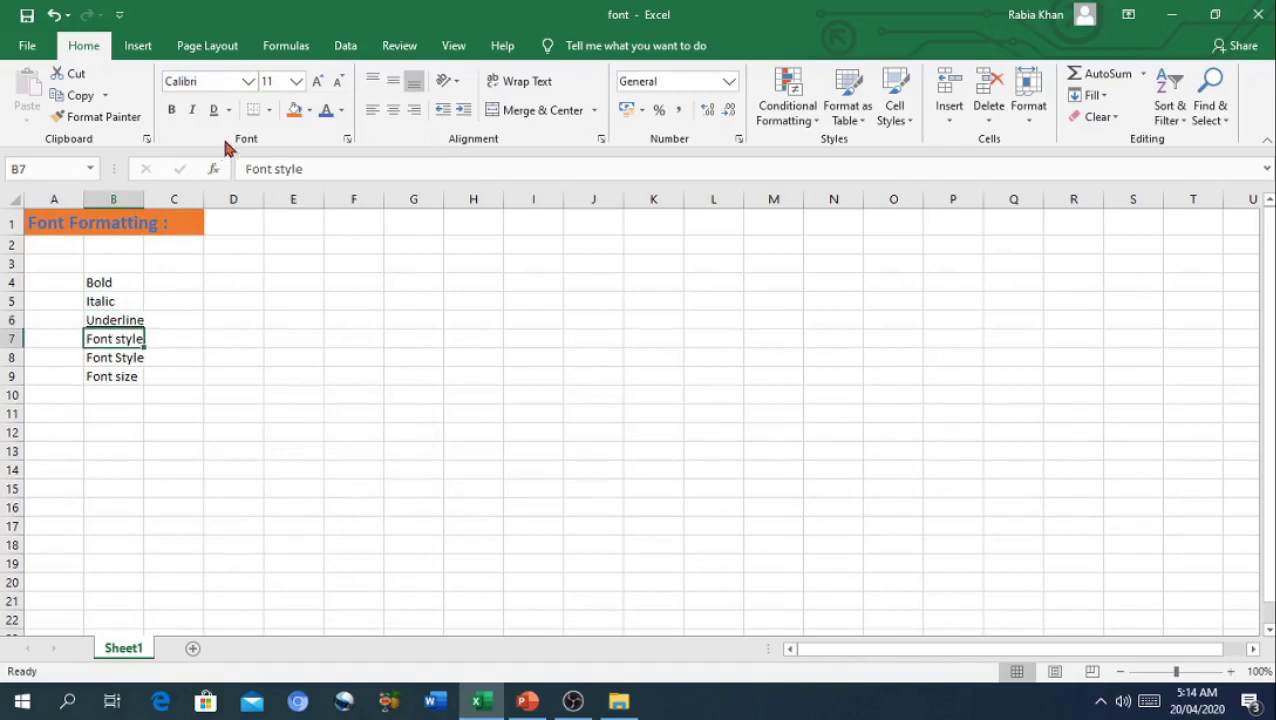
click(248, 81)
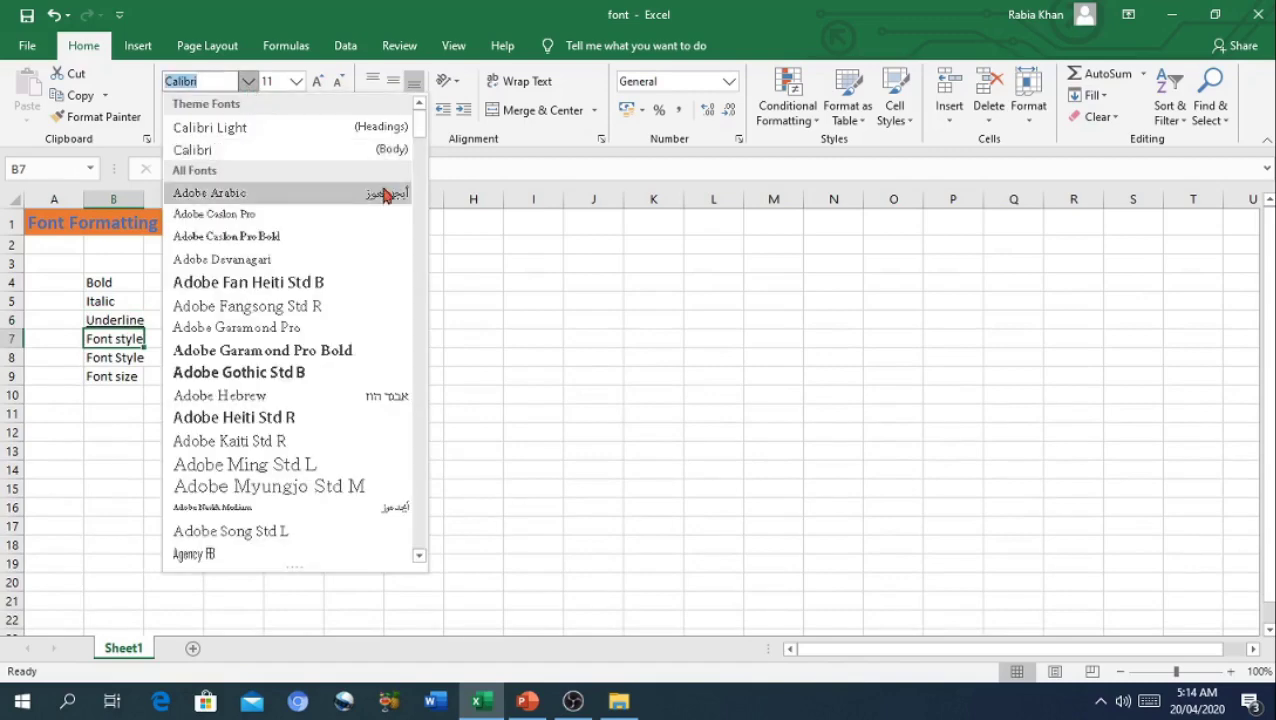
drag(428, 124, 427, 159)
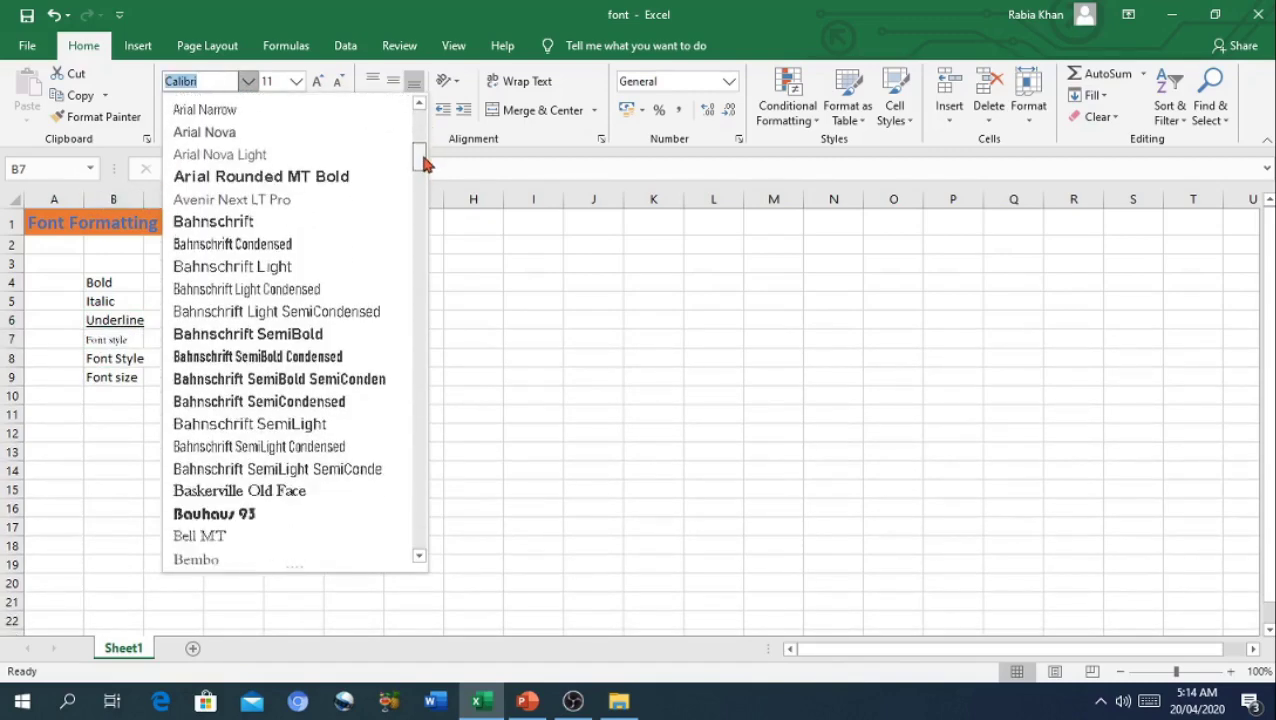
click(346, 150)
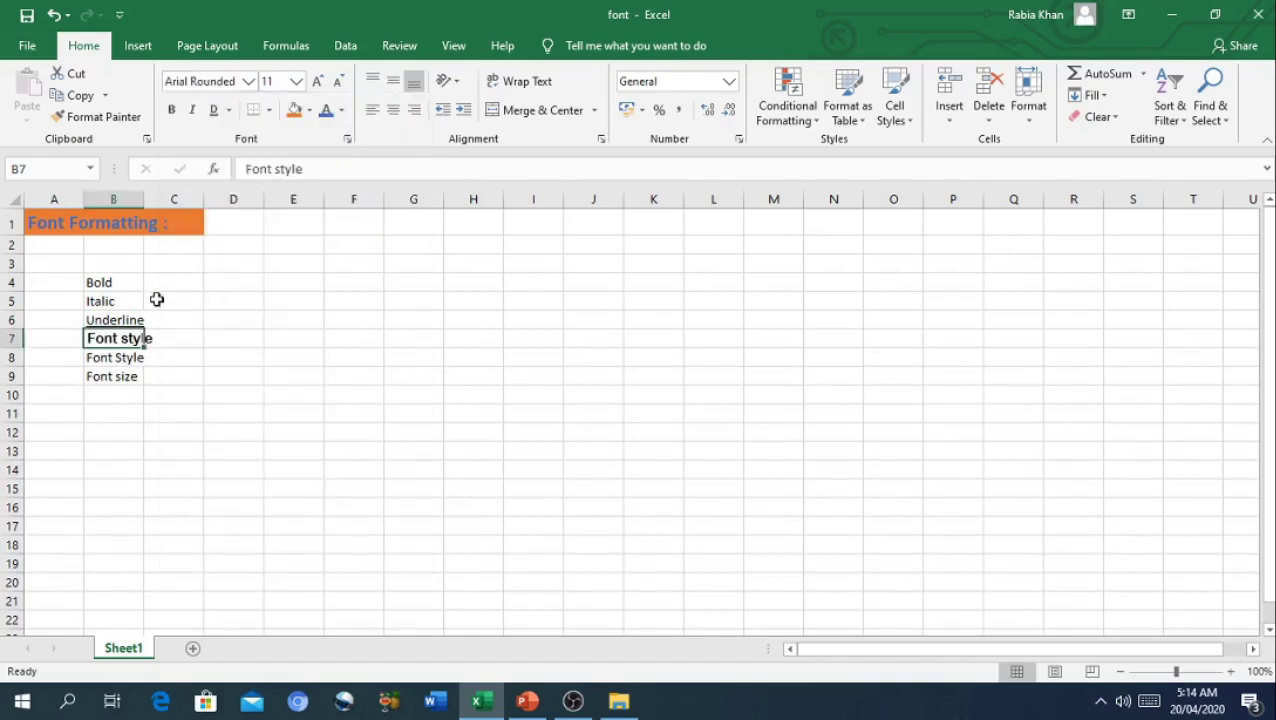
click(122, 358)
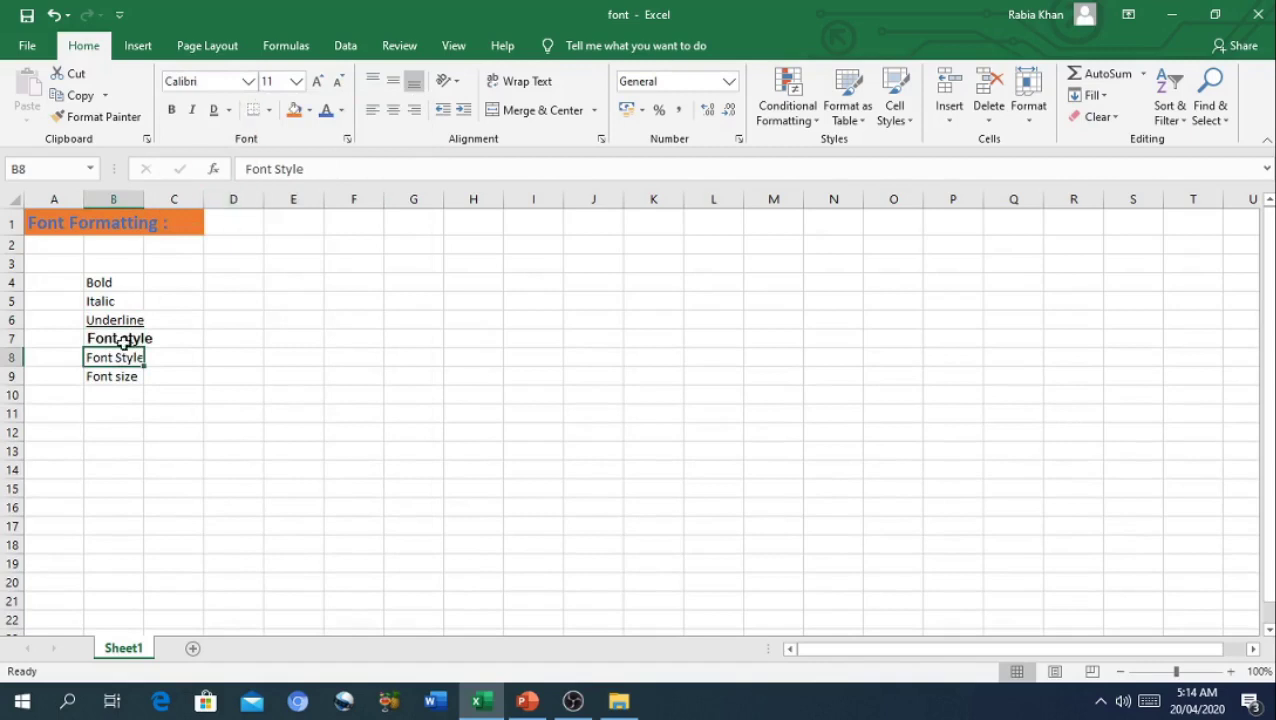
click(248, 81)
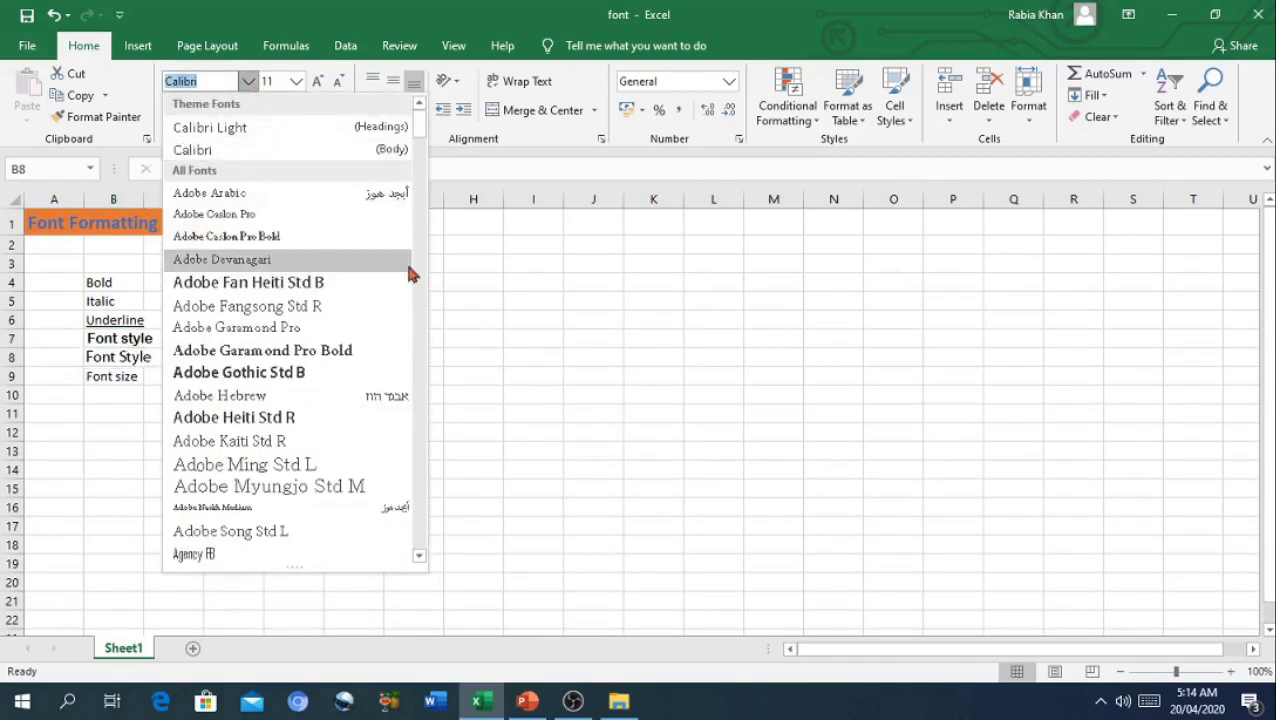
drag(421, 132, 421, 242)
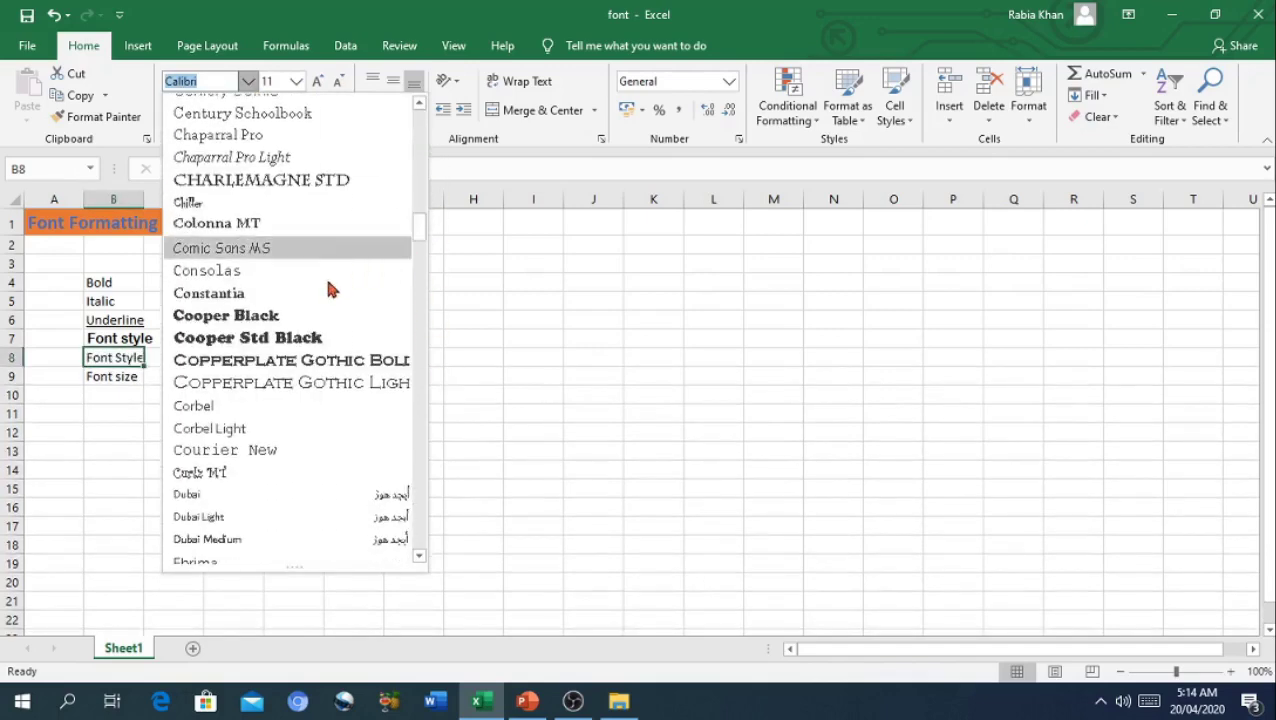
click(288, 318)
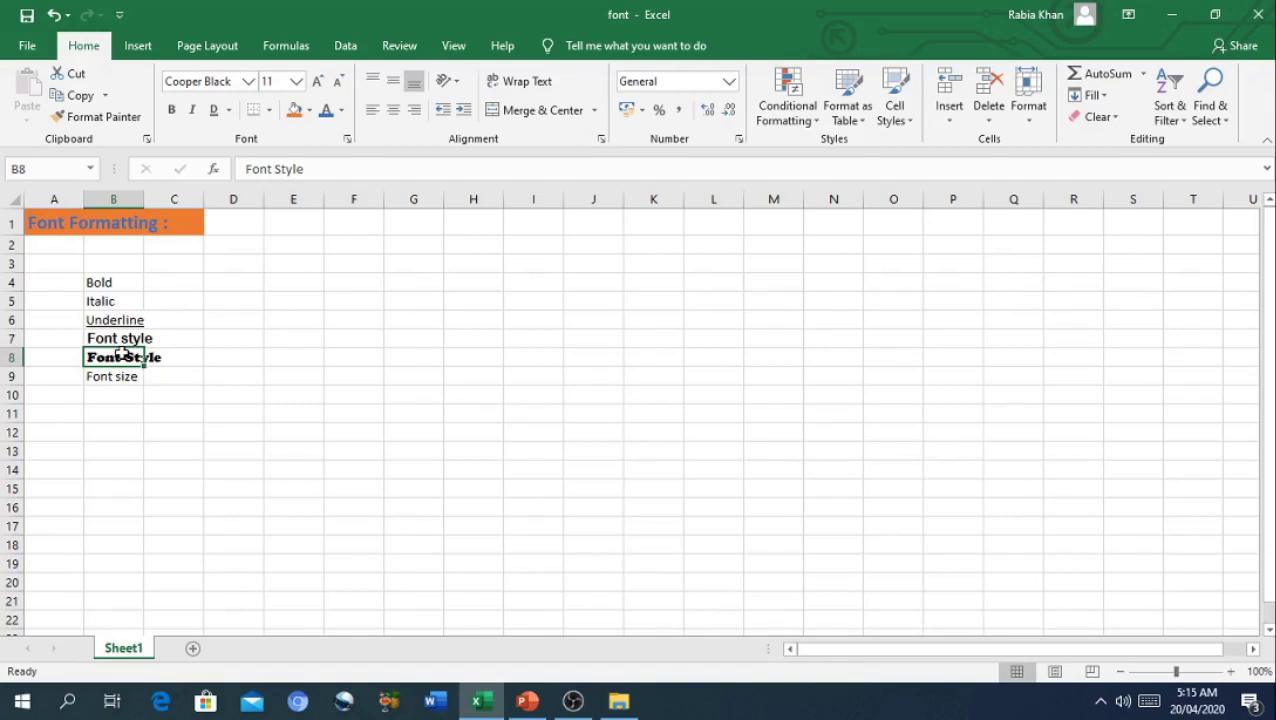
click(351, 306)
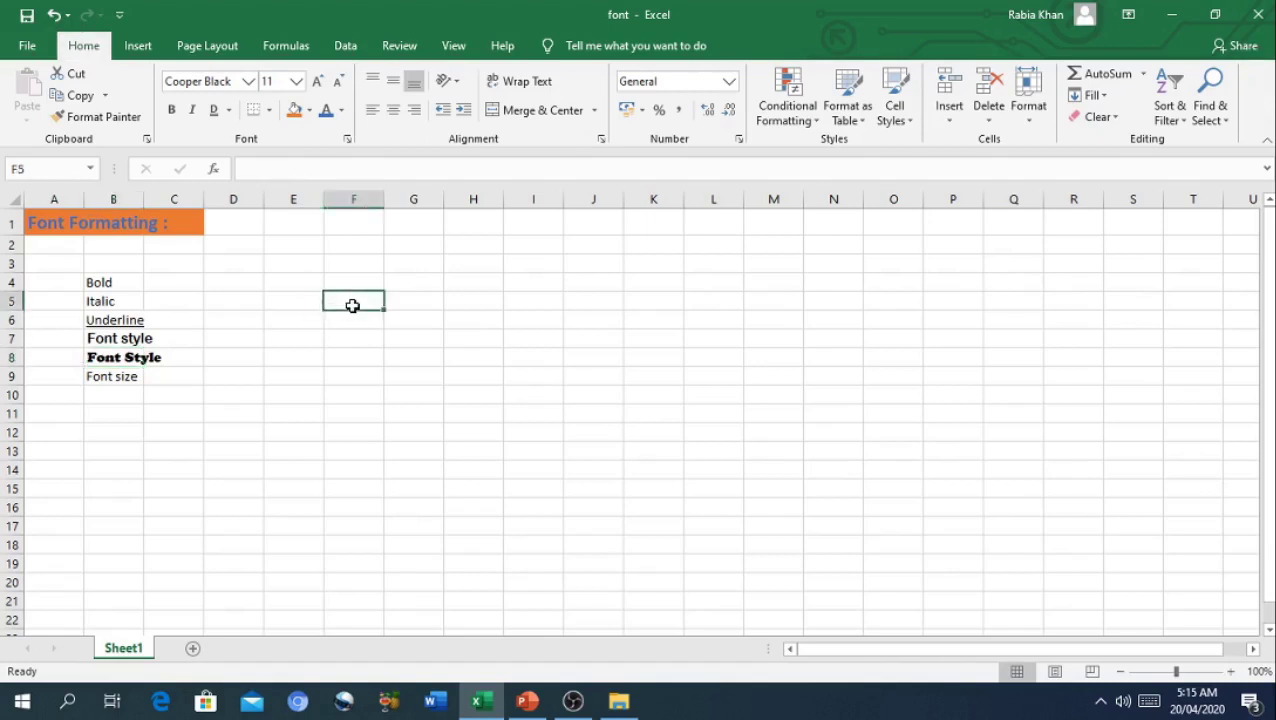
click(147, 360)
click(110, 354)
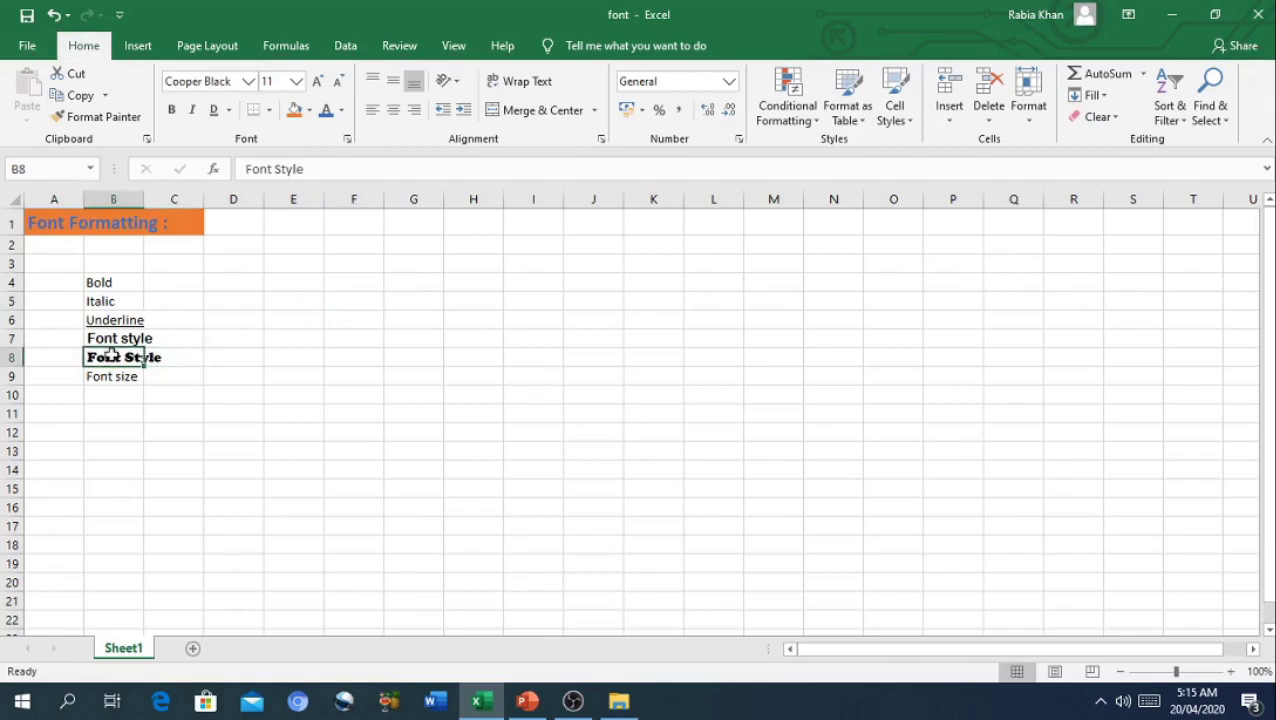
key(ctrl+z)
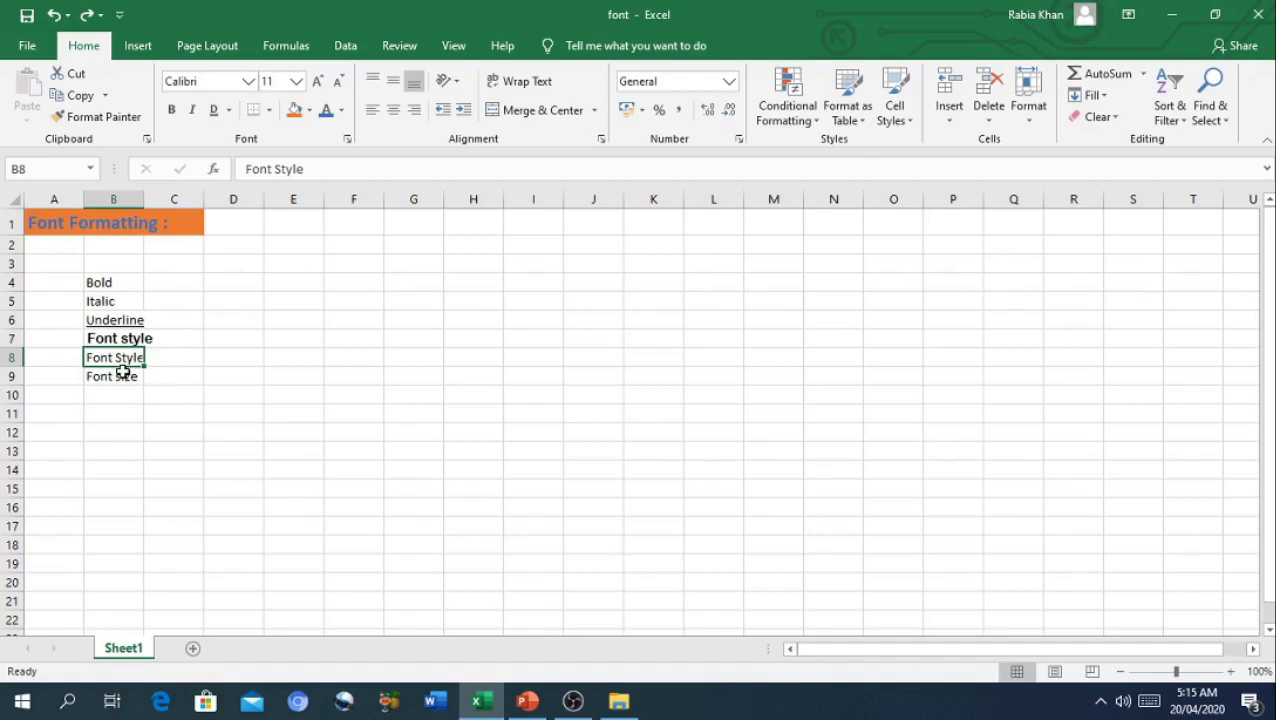
click(122, 380)
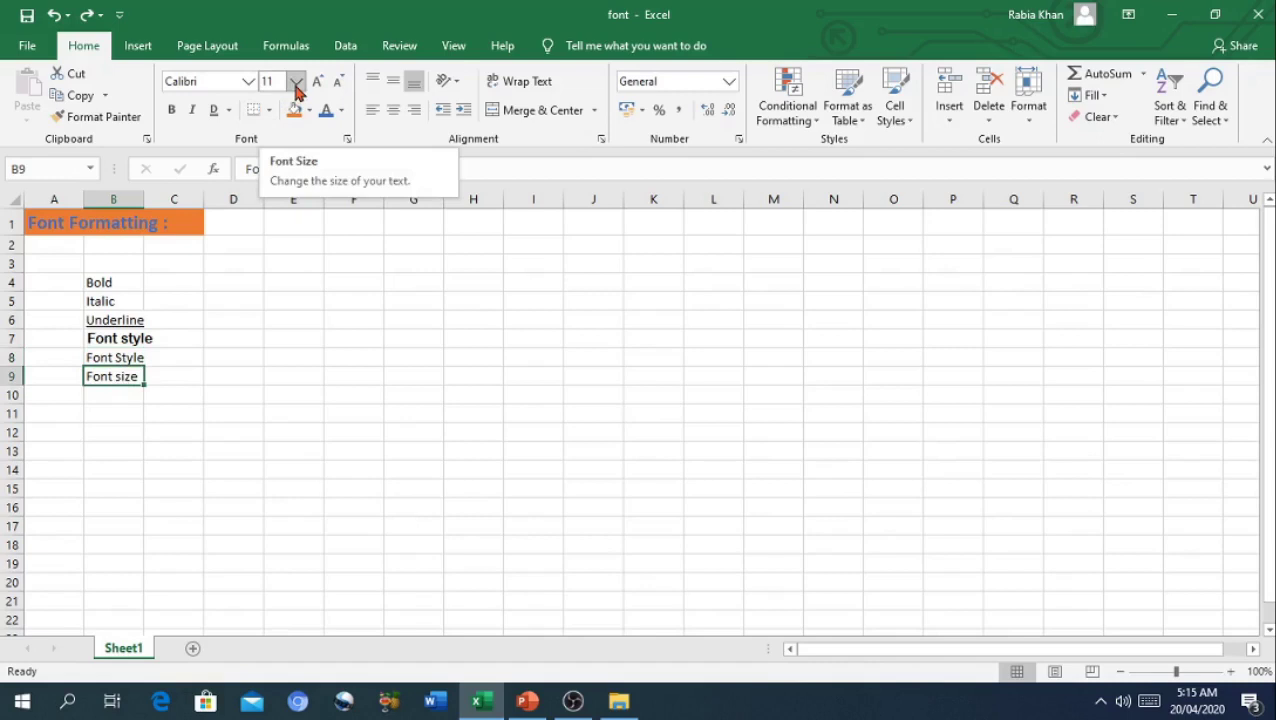
click(296, 82)
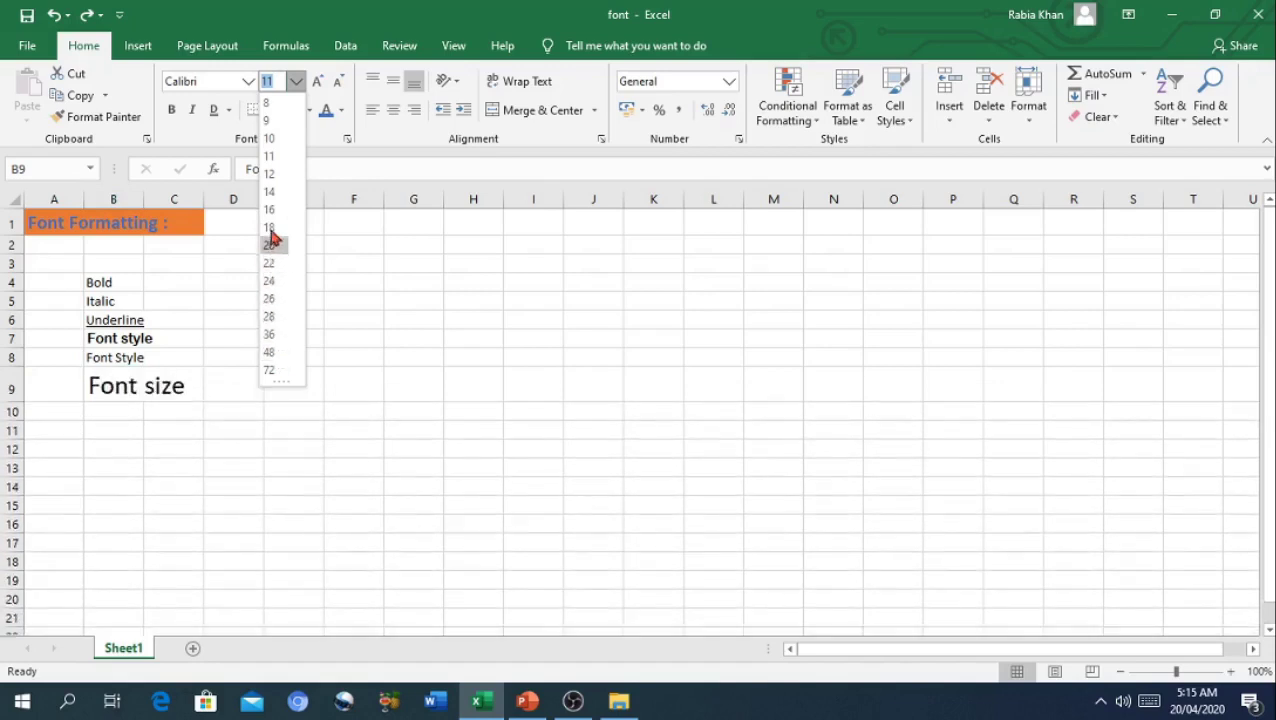
click(271, 176)
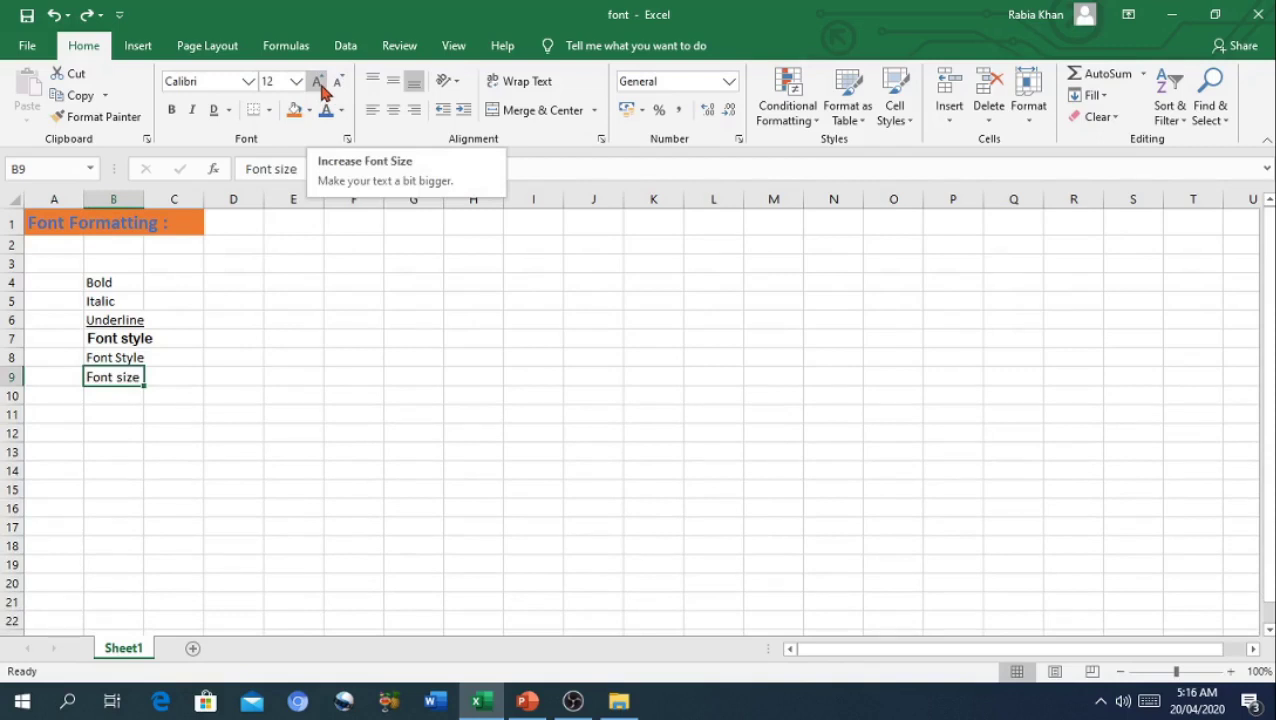
click(318, 82)
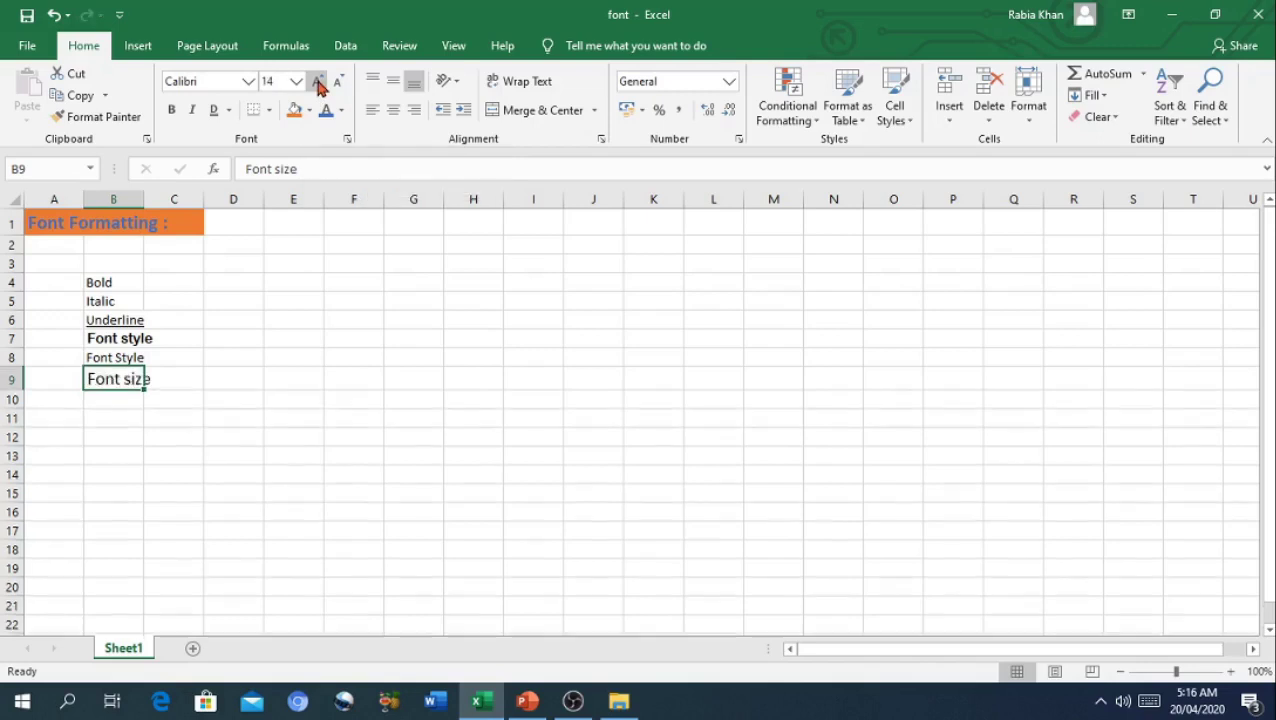
click(318, 82)
click(318, 82)
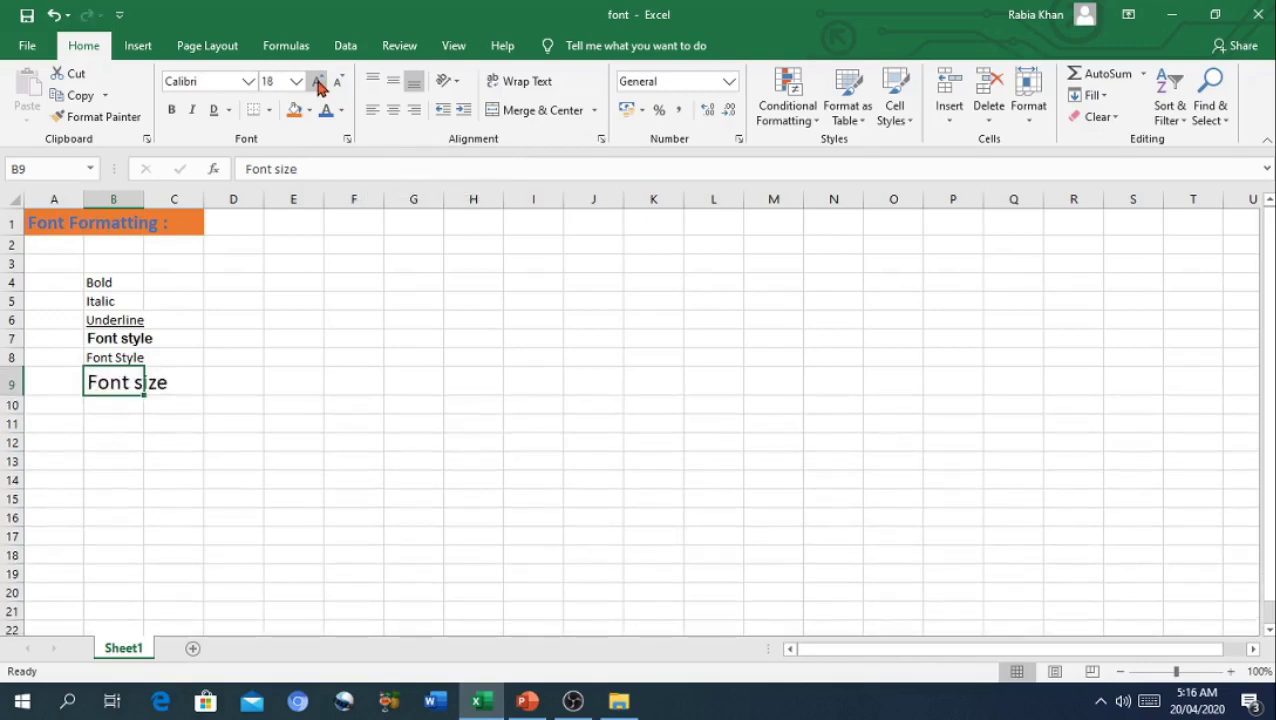
click(338, 82)
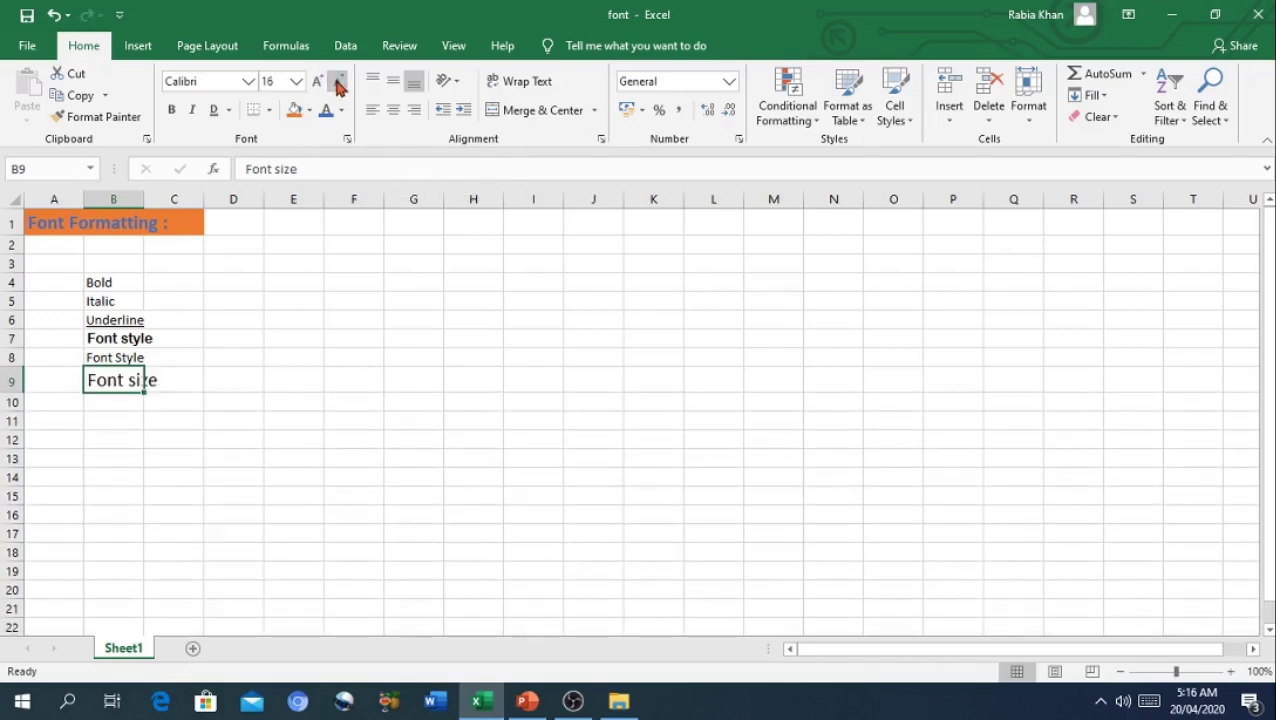
click(338, 82)
click(338, 82)
click(338, 82)
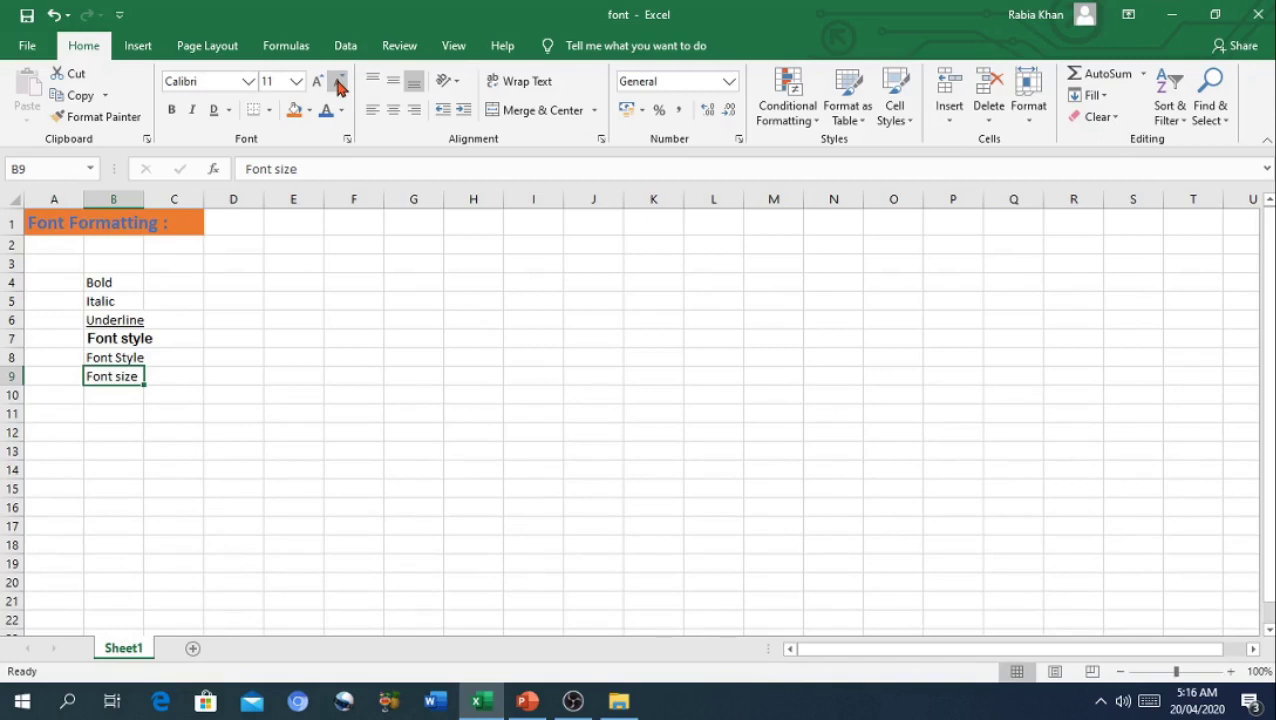
click(348, 140)
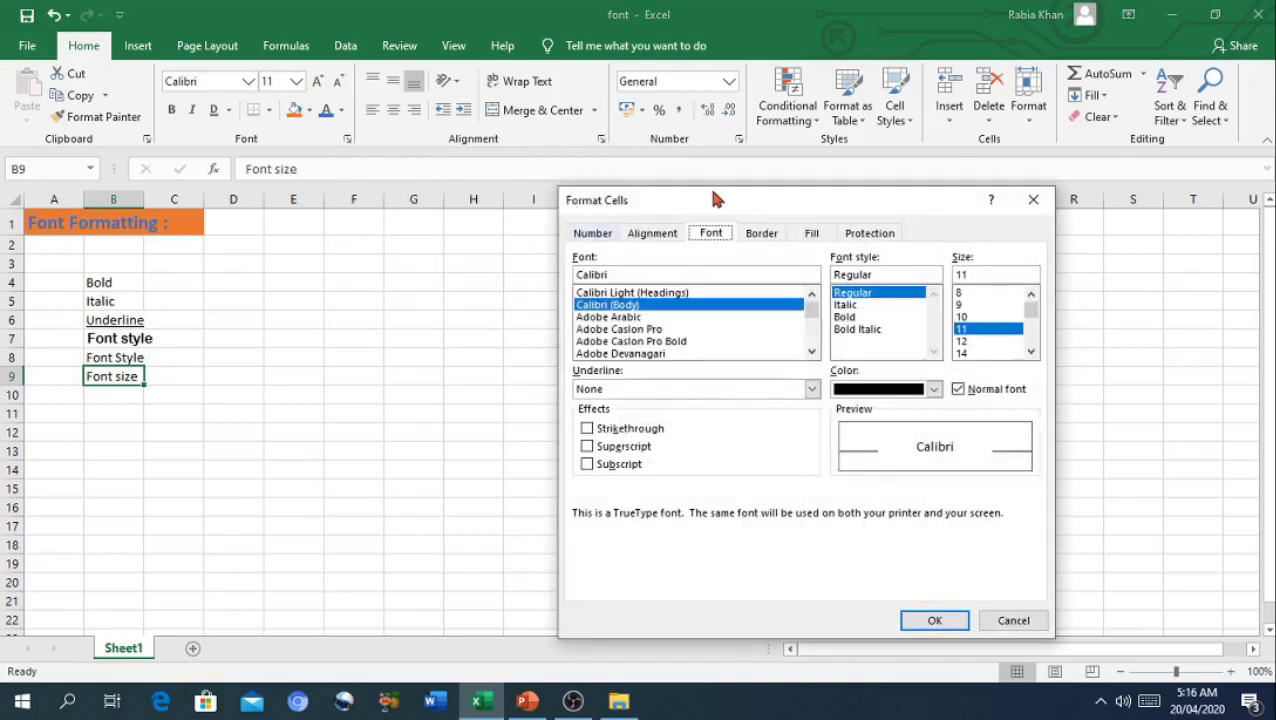
drag(713, 196, 520, 163)
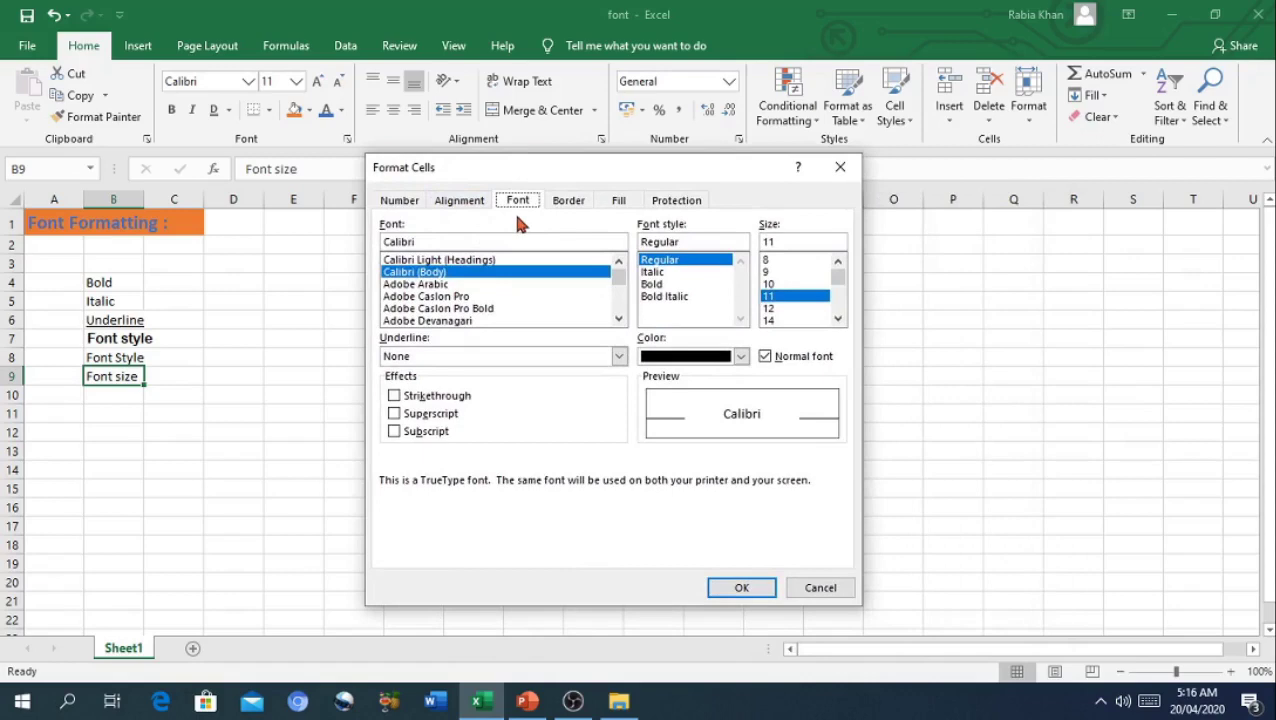
click(398, 203)
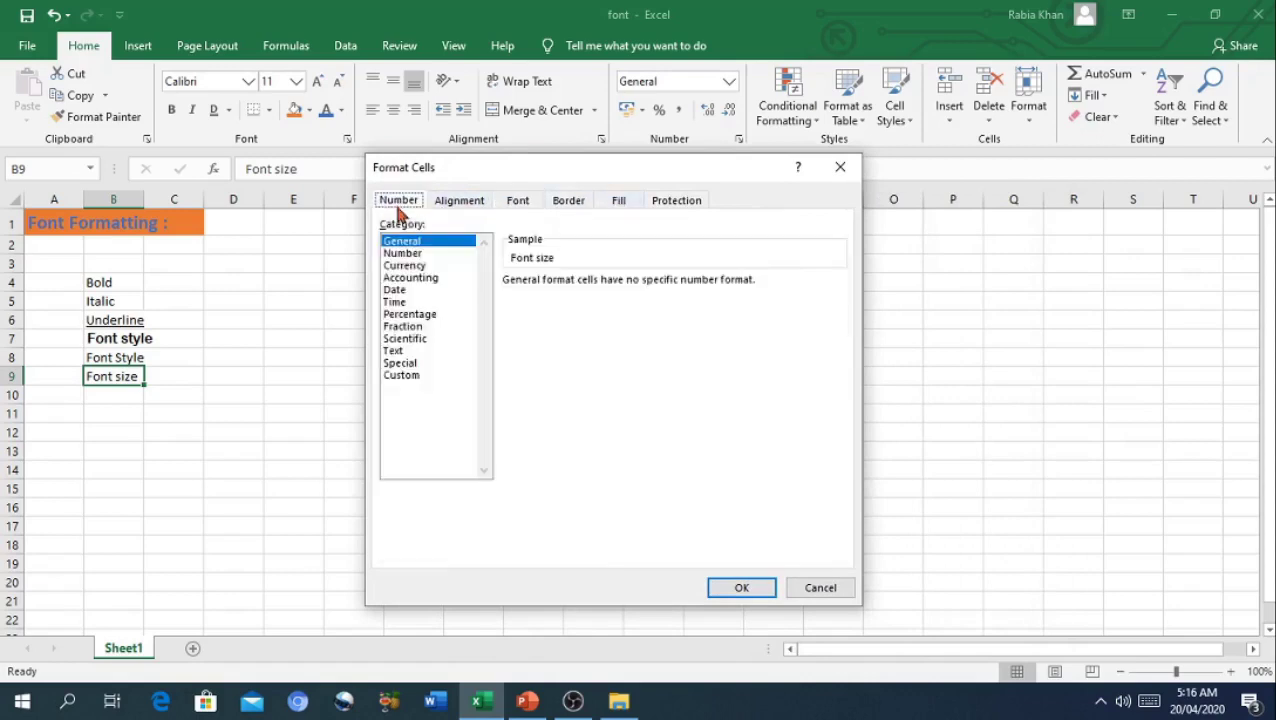
click(458, 204)
click(518, 203)
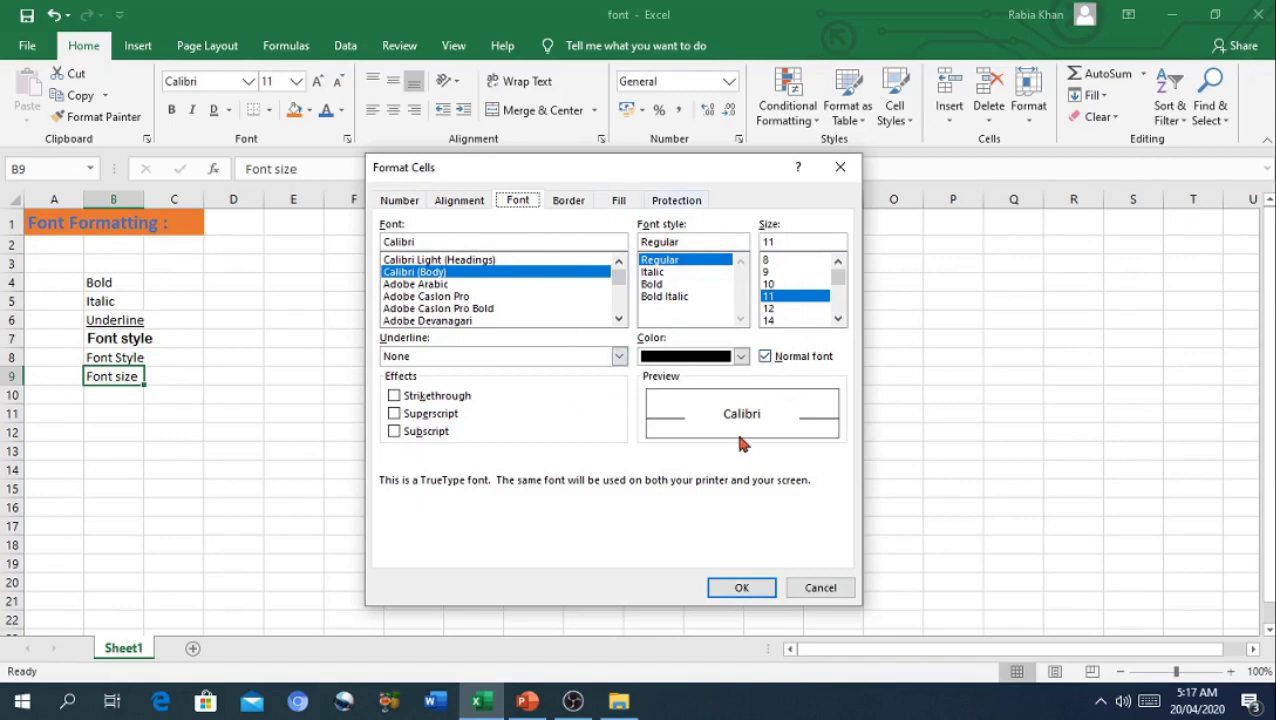
click(735, 589)
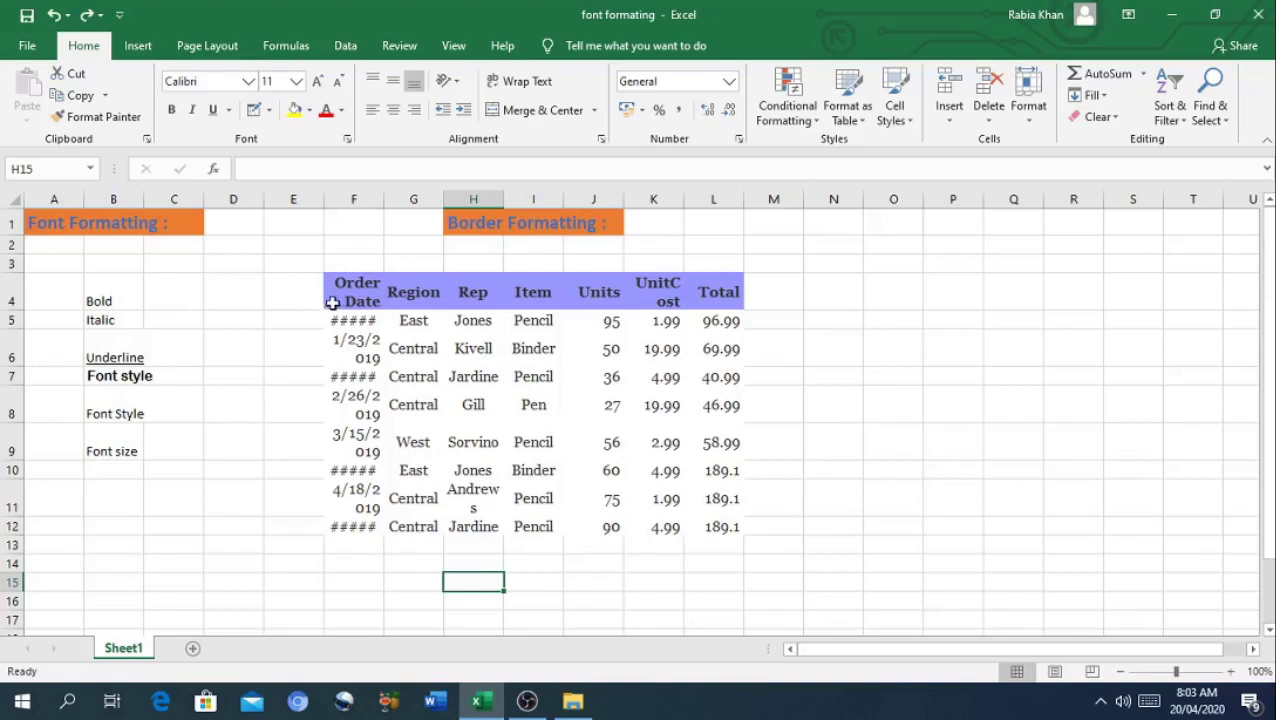
Give the sales table F4:L12 an outside border, then reselect the whole table
mouse_move(345, 297)
mouse_down()
mouse_move(701, 514)
mouse_move(703, 529)
mouse_up()
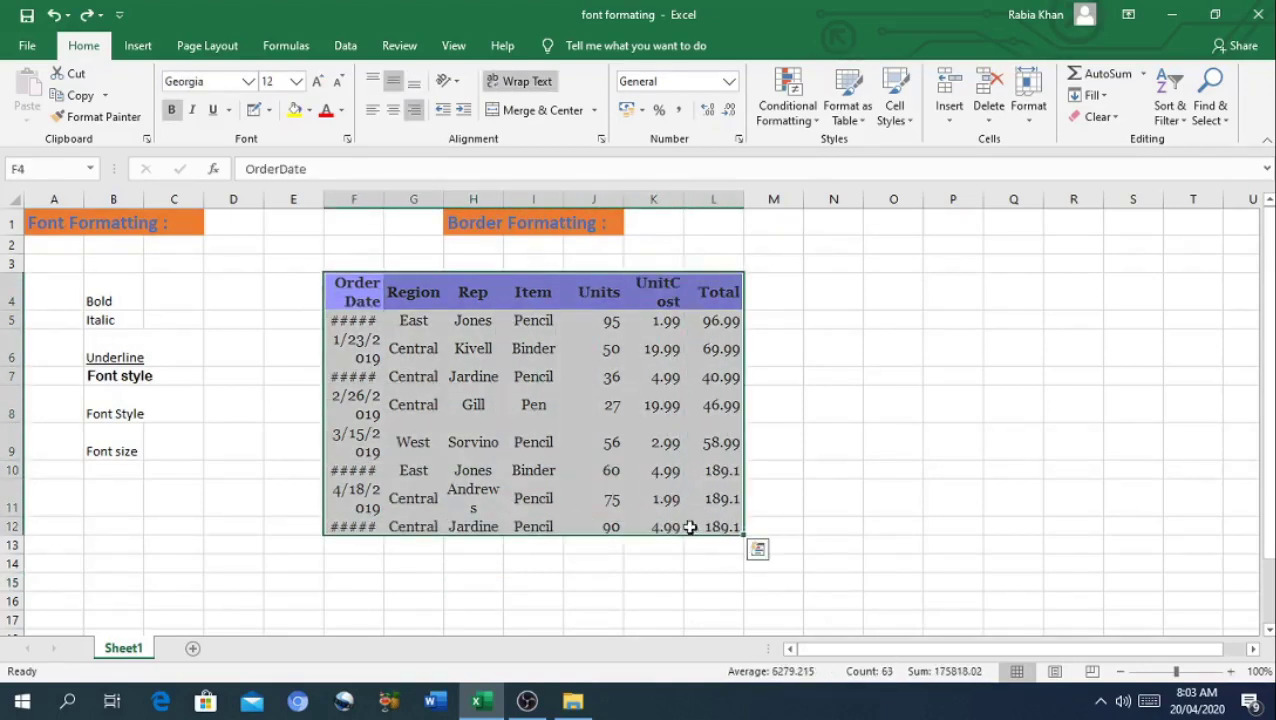
click(268, 112)
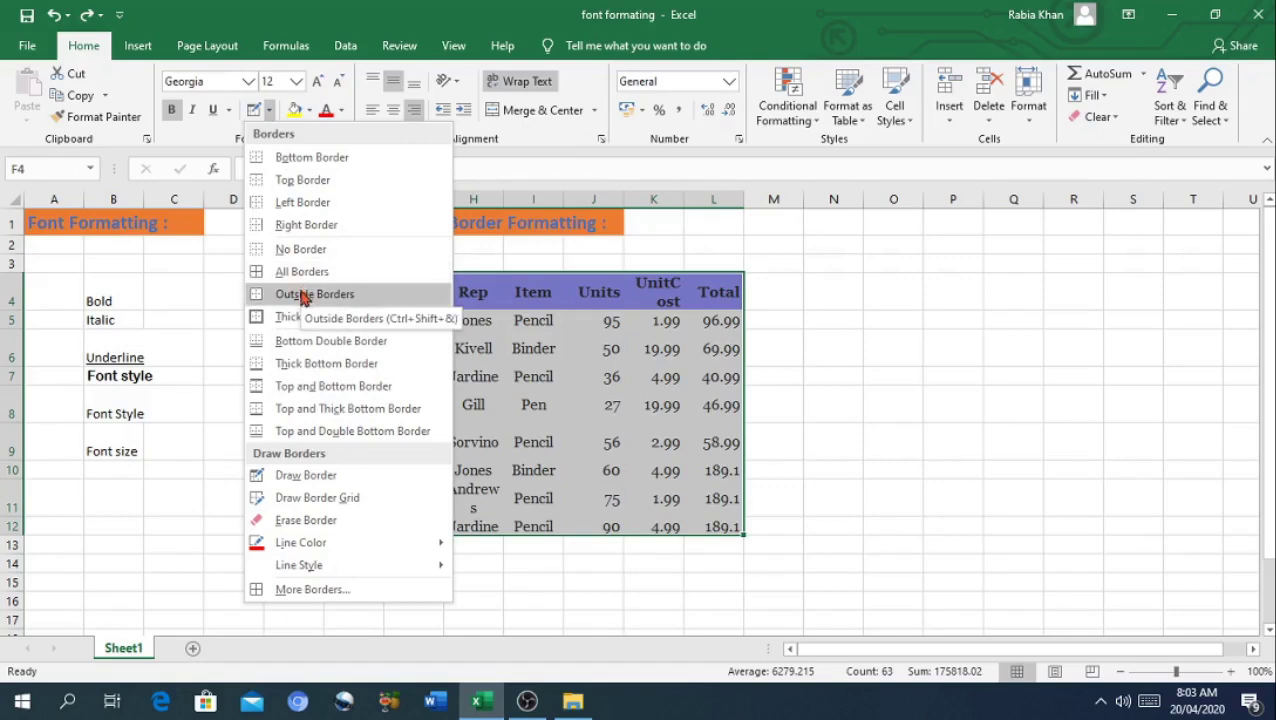
click(303, 296)
click(307, 336)
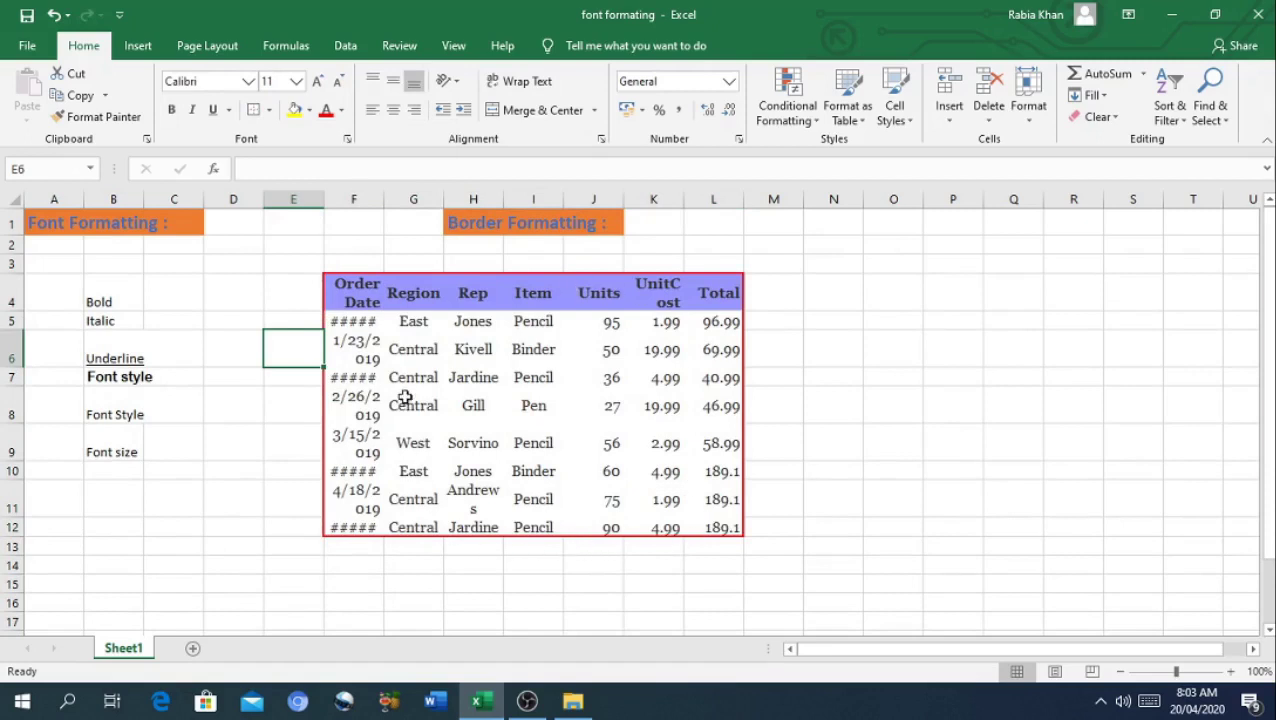
click(342, 300)
drag(342, 300, 706, 528)
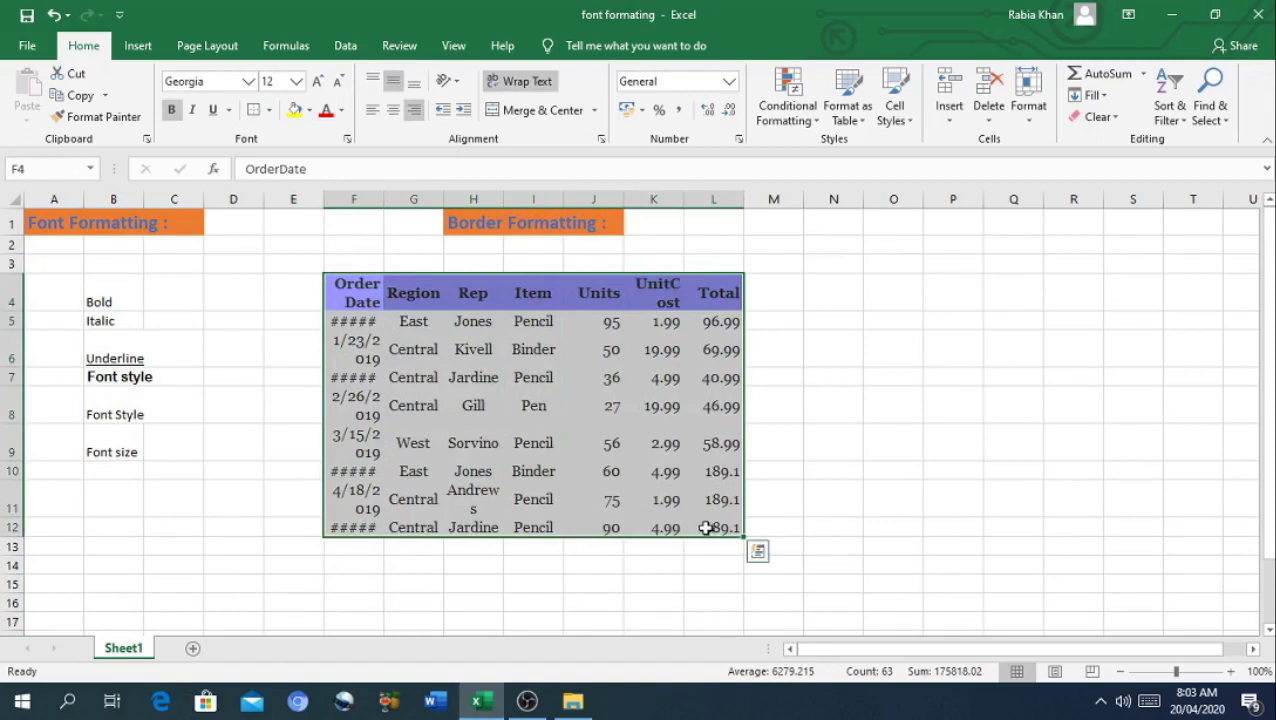
Apply All Borders to the table, then clear them all with No Border
click(268, 110)
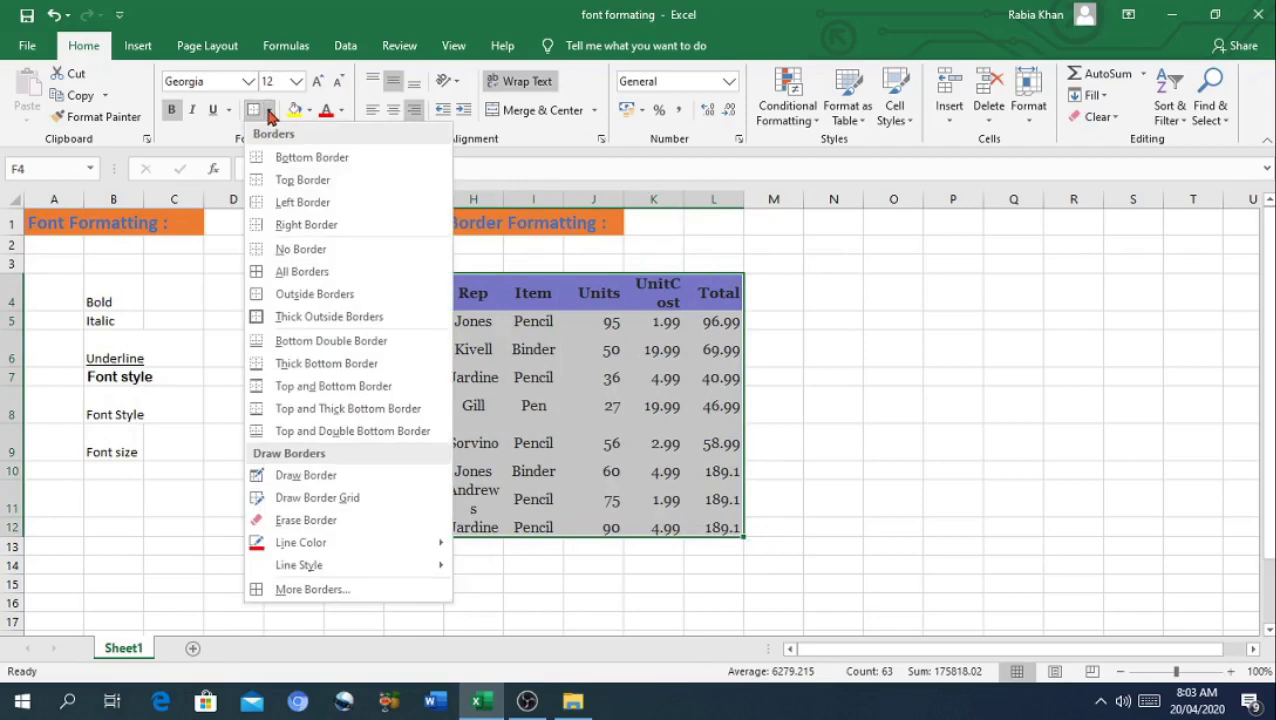
click(302, 278)
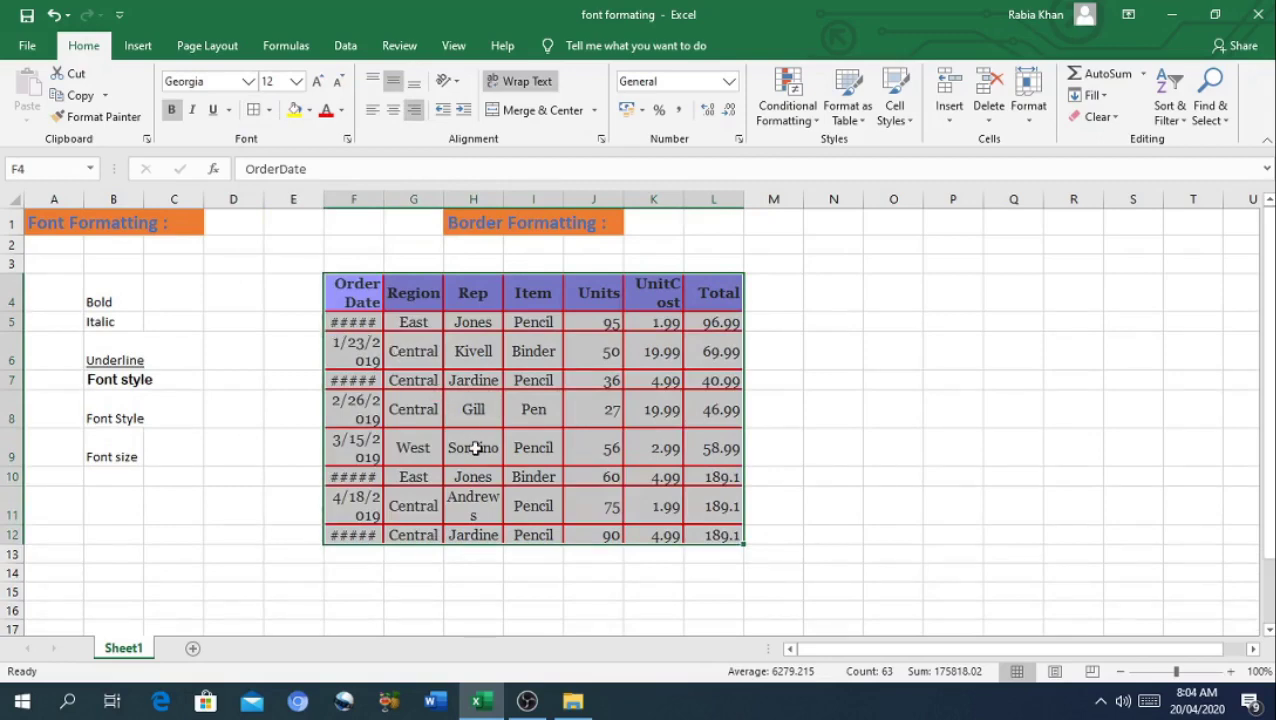
click(269, 110)
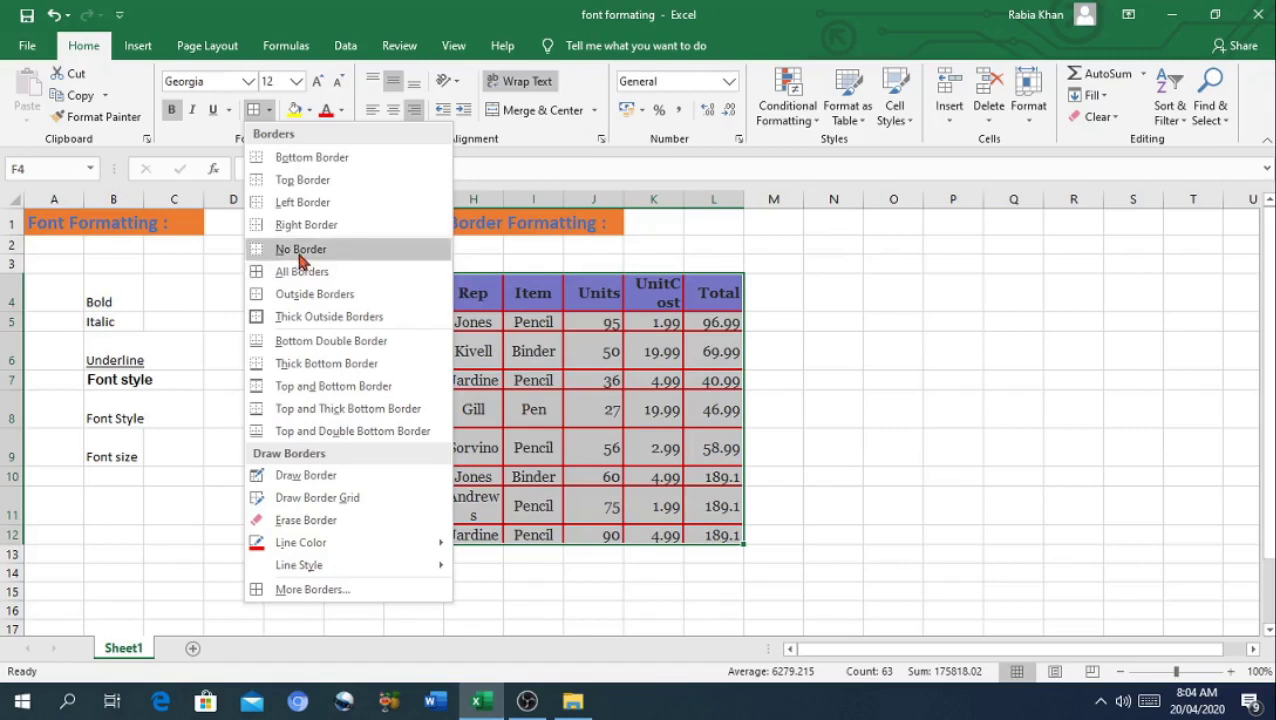
click(301, 257)
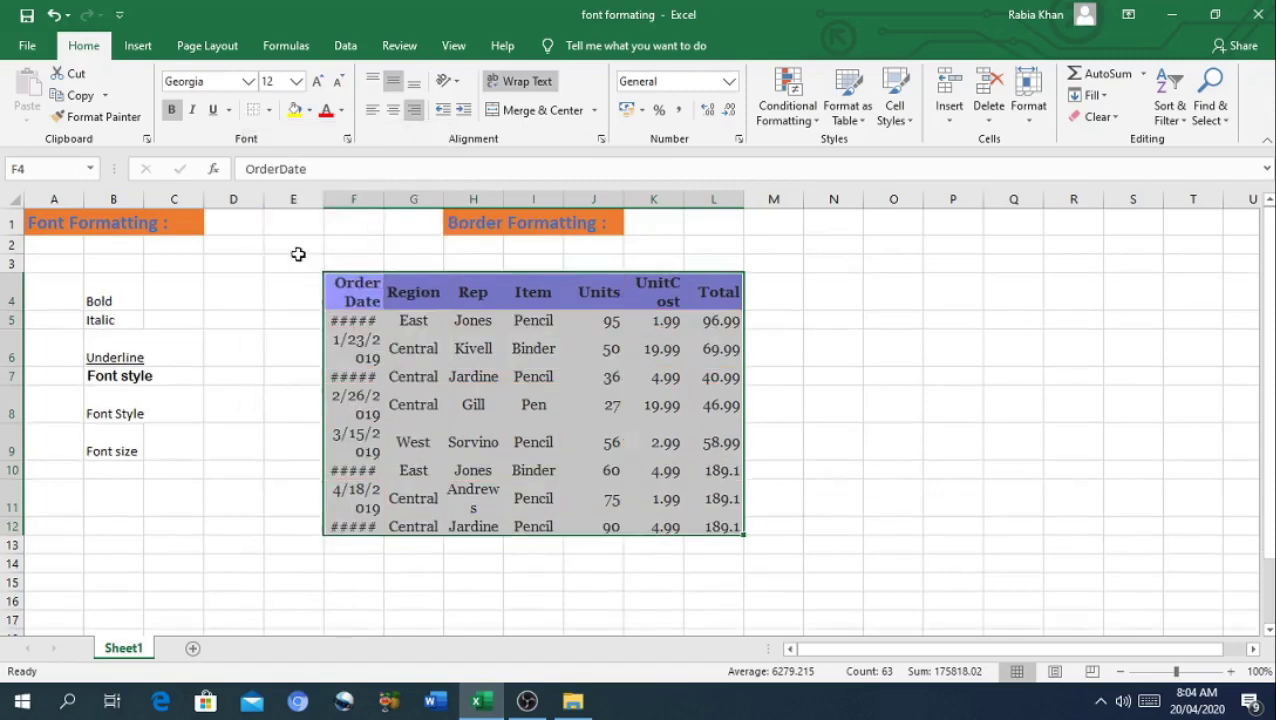
click(306, 343)
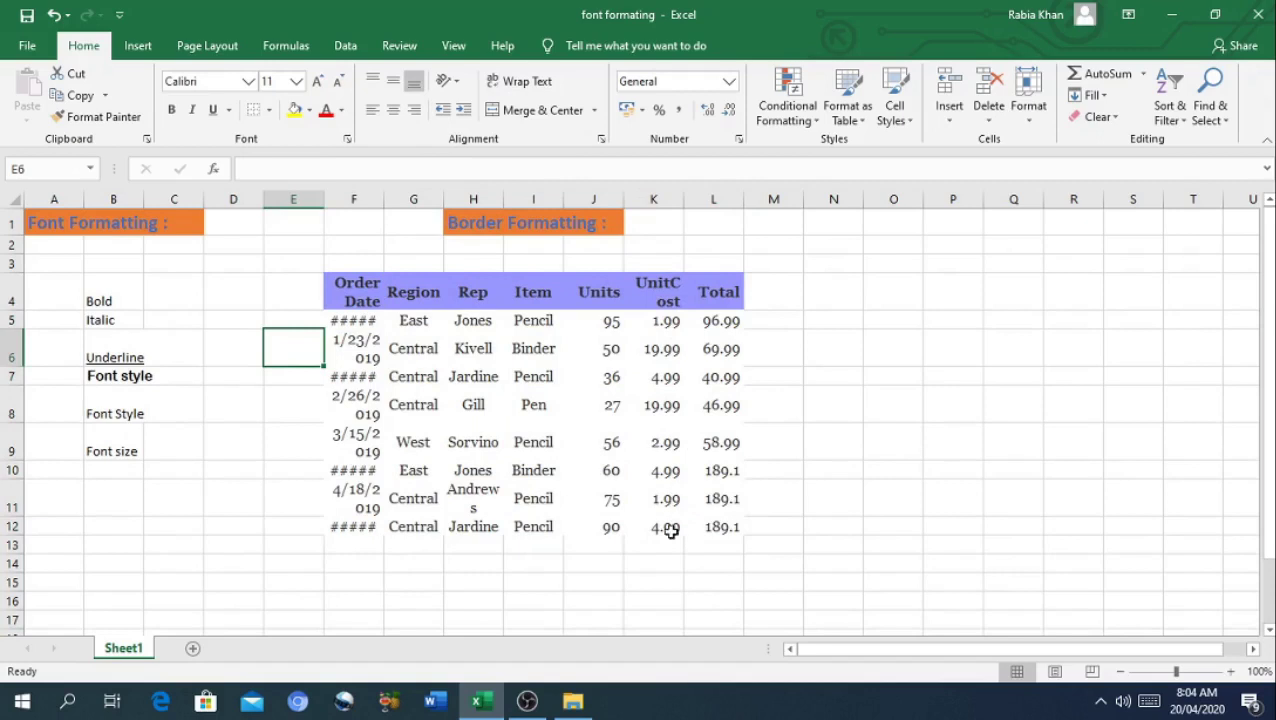
click(360, 305)
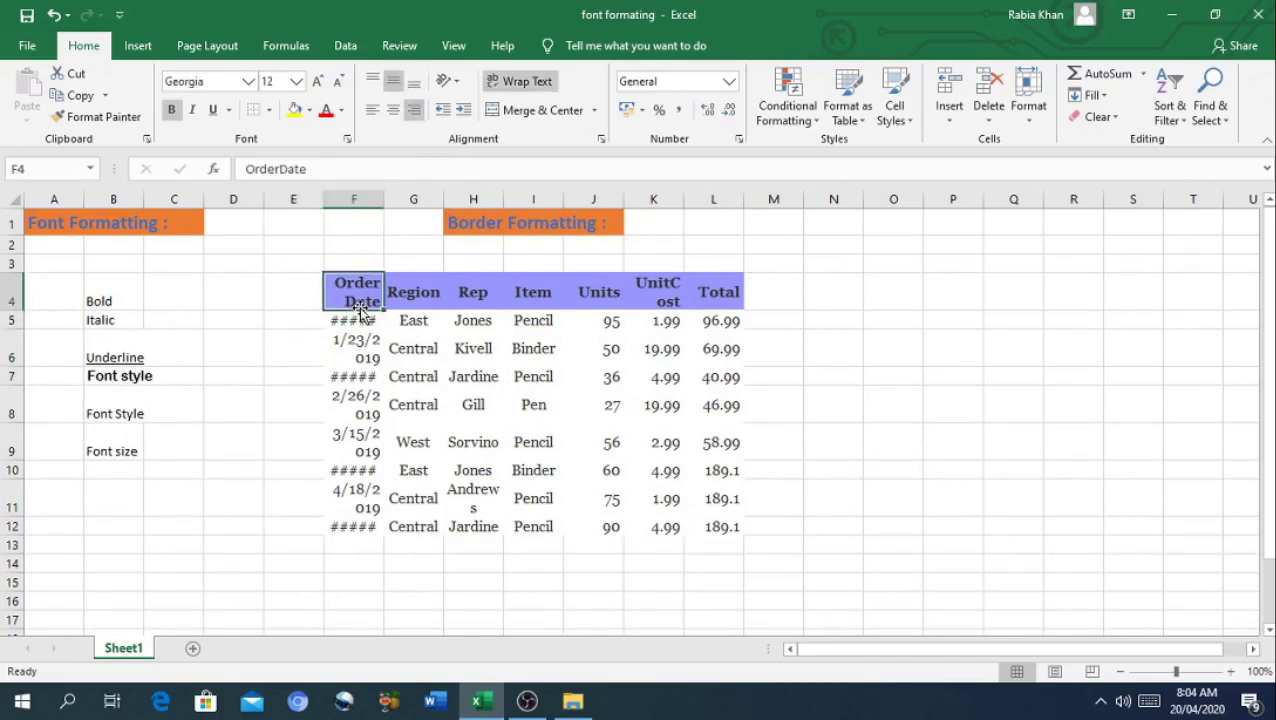
Hand-draw red lines left of Rep and boxes around the Sorvino row, Total column and rows 6–7
click(270, 110)
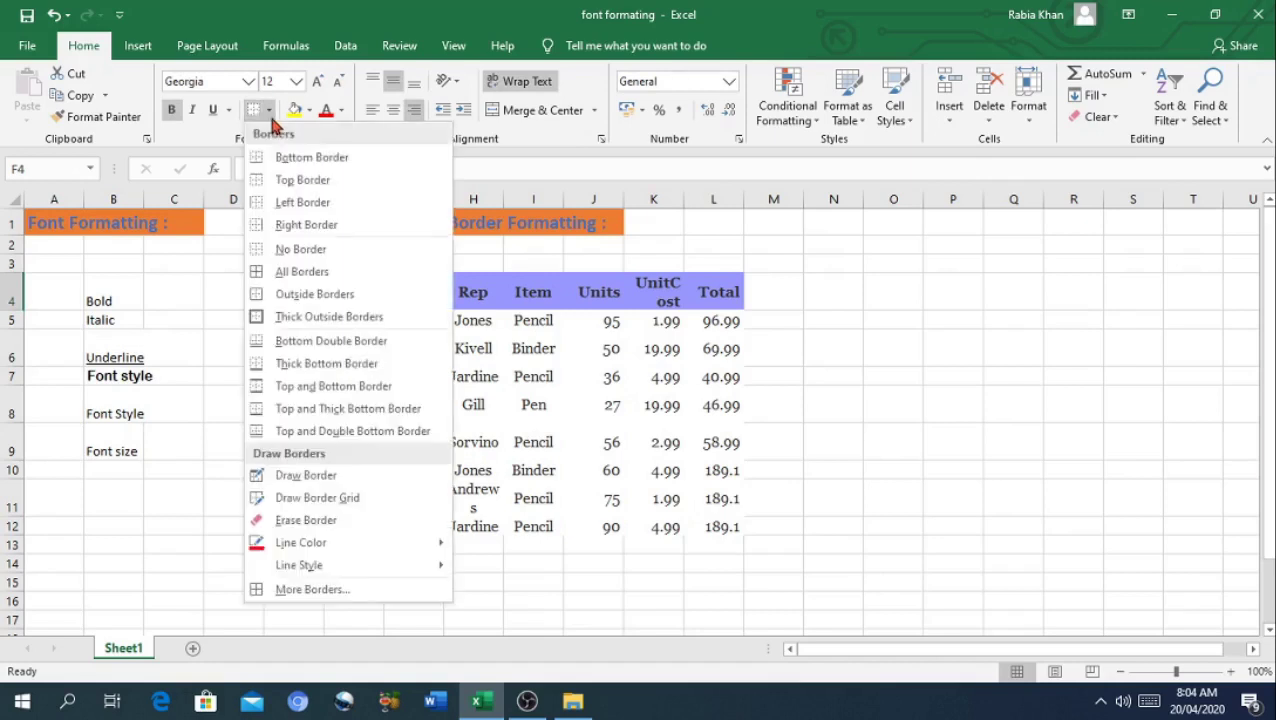
click(323, 477)
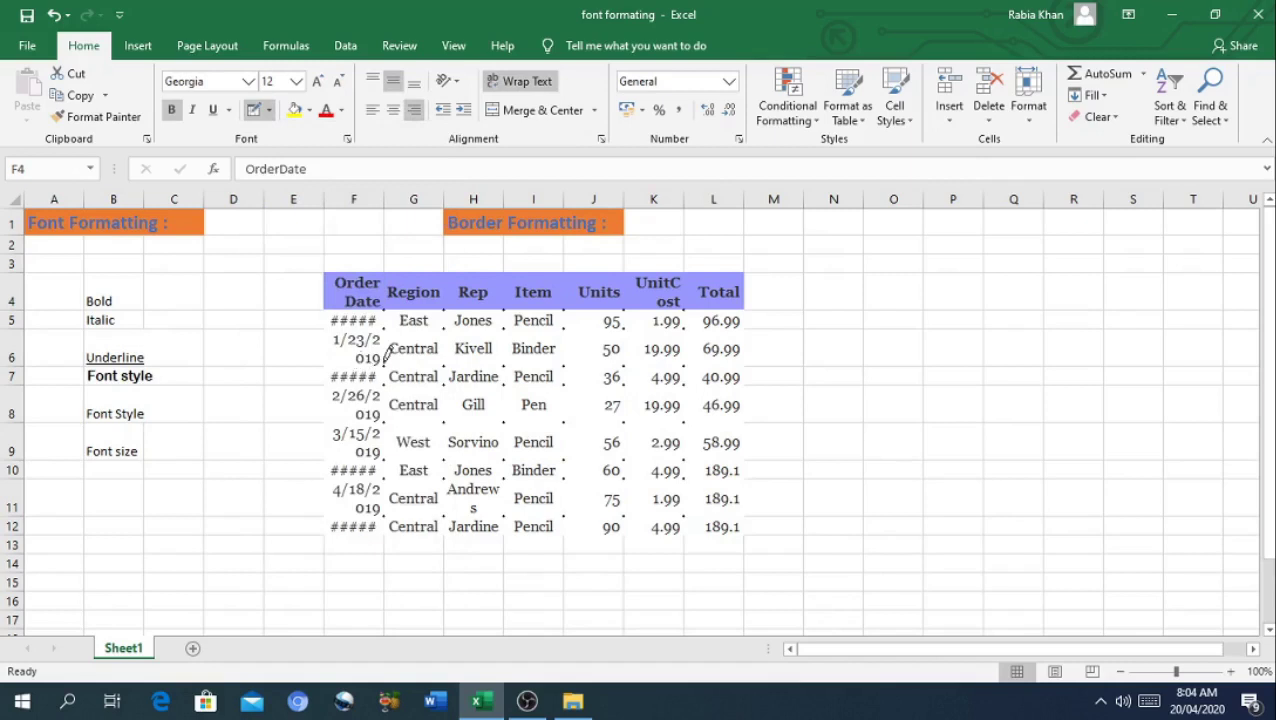
drag(447, 273, 446, 515)
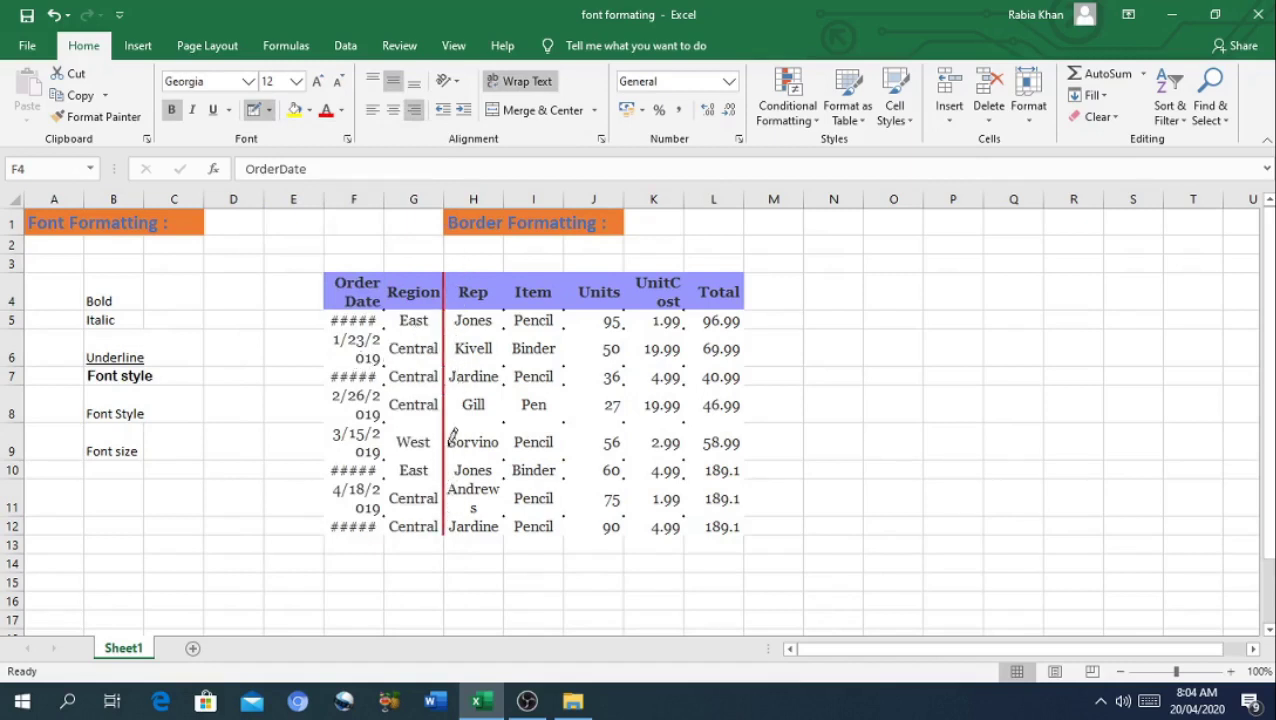
drag(447, 424, 704, 441)
drag(690, 268, 706, 513)
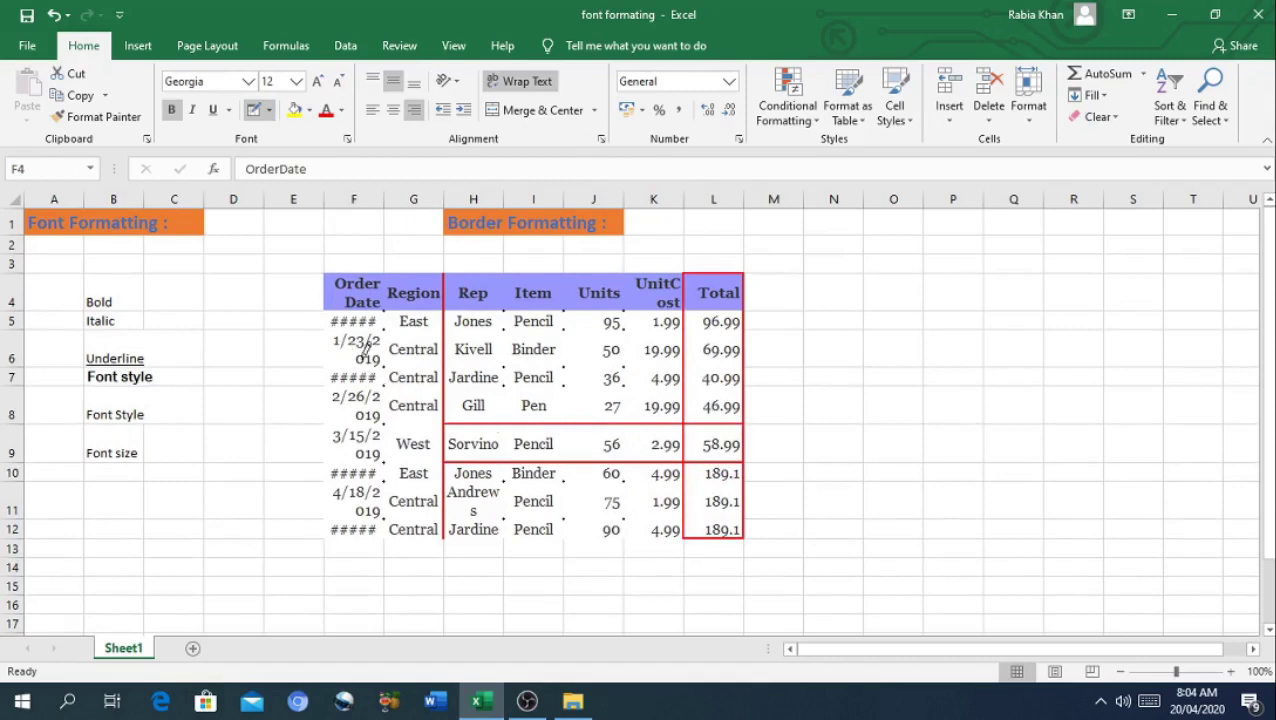
drag(344, 346, 714, 370)
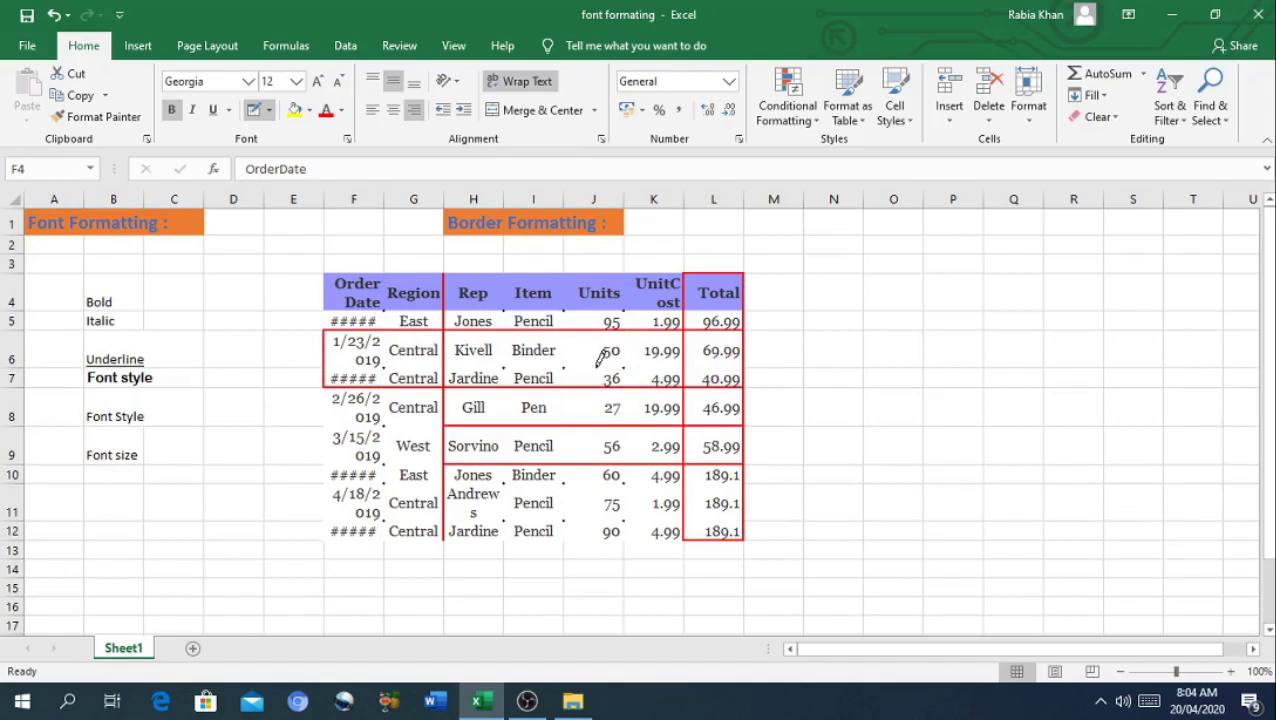
mouse_move(385, 332)
mouse_down()
mouse_move(386, 366)
mouse_move(415, 345)
mouse_up()
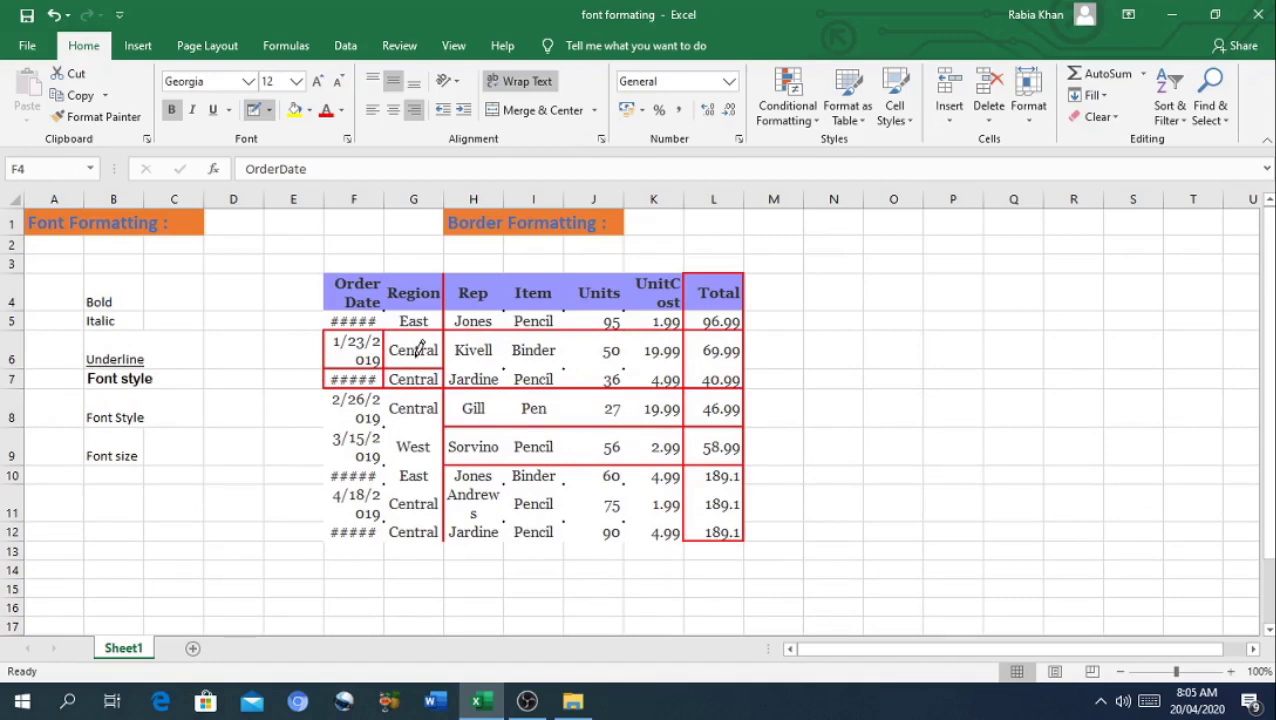
click(502, 350)
click(268, 110)
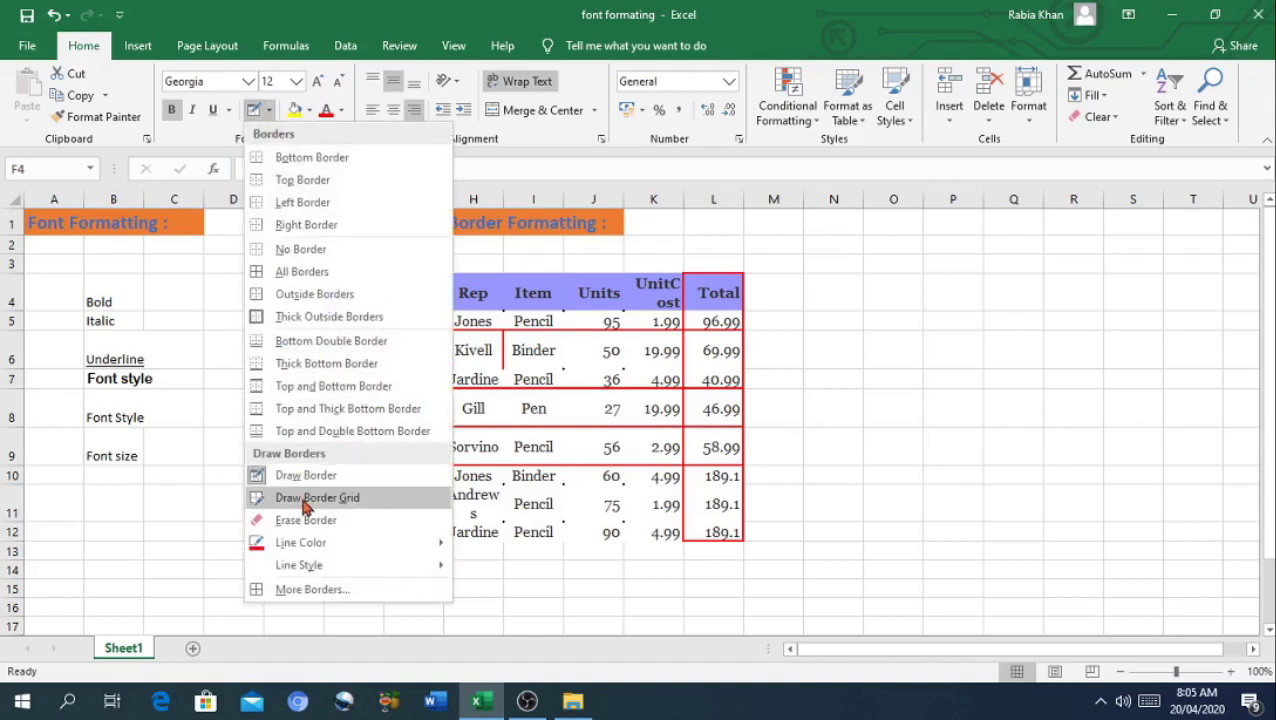
Draw red grid borders over the Units and Item columns, undo them, and add a red line under I14
click(305, 497)
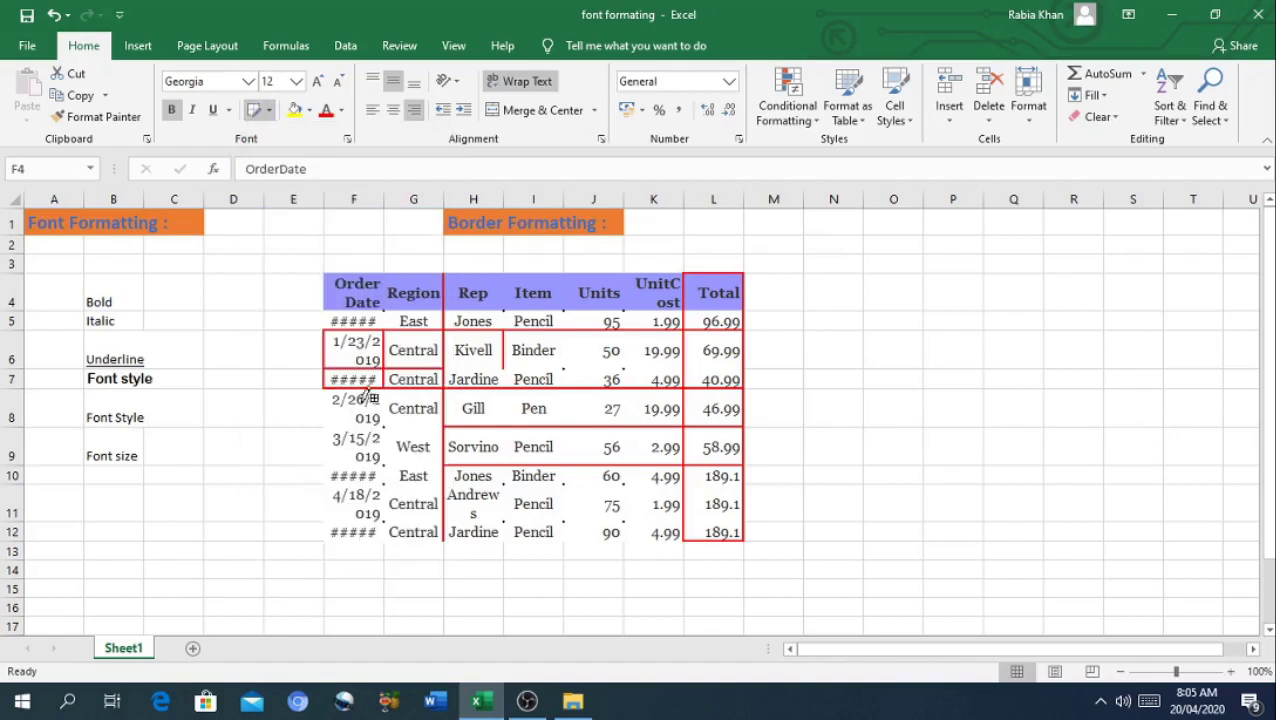
mouse_move(360, 404)
mouse_down()
mouse_move(412, 500)
mouse_move(648, 506)
mouse_up()
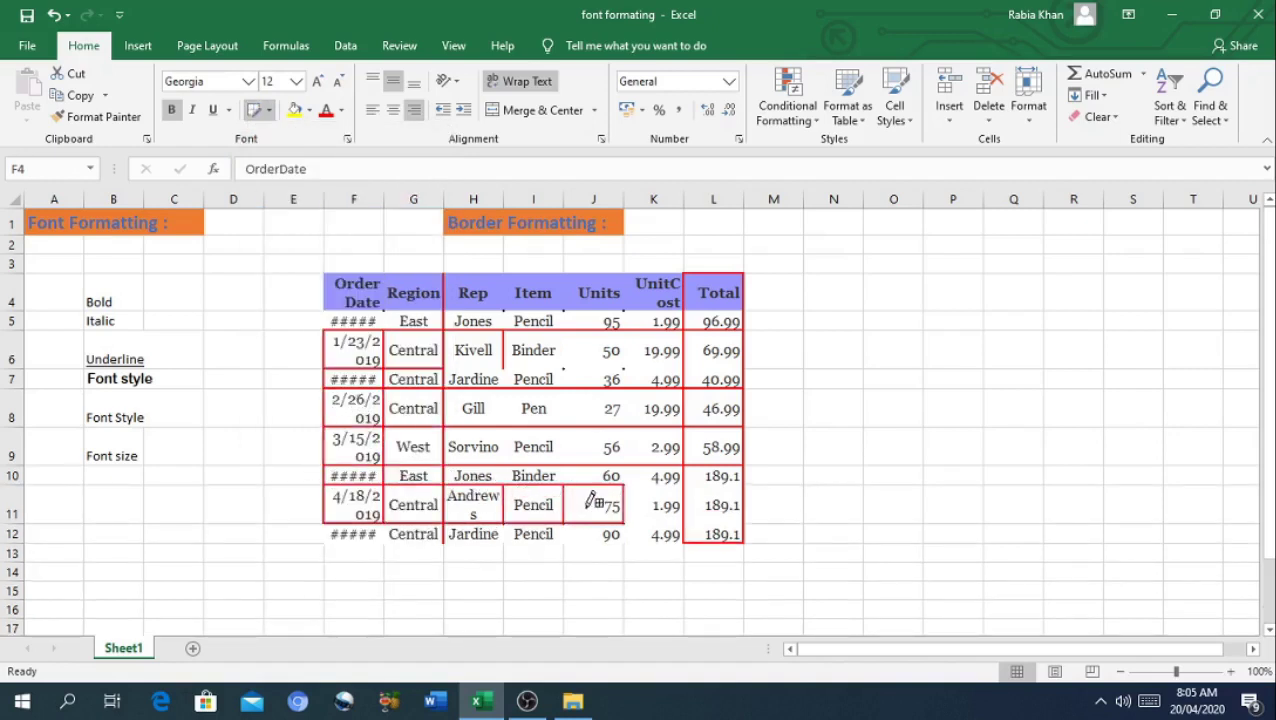
drag(605, 330, 612, 495)
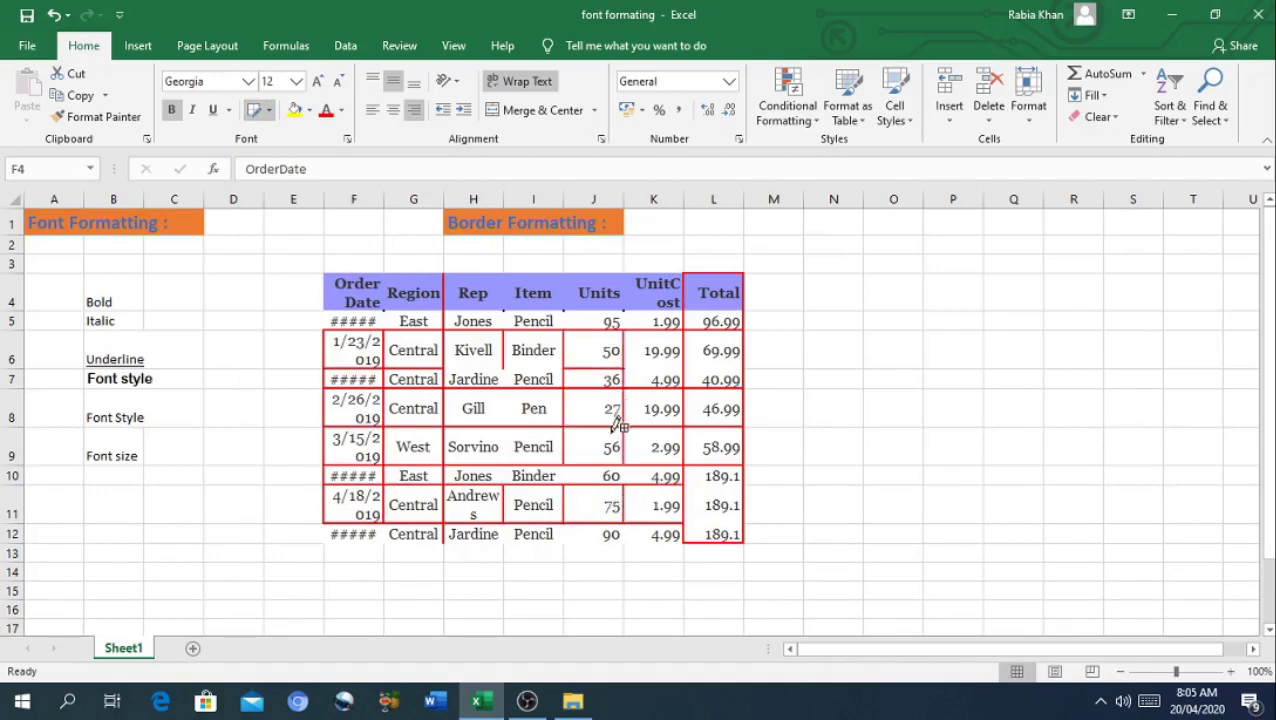
drag(512, 327, 516, 468)
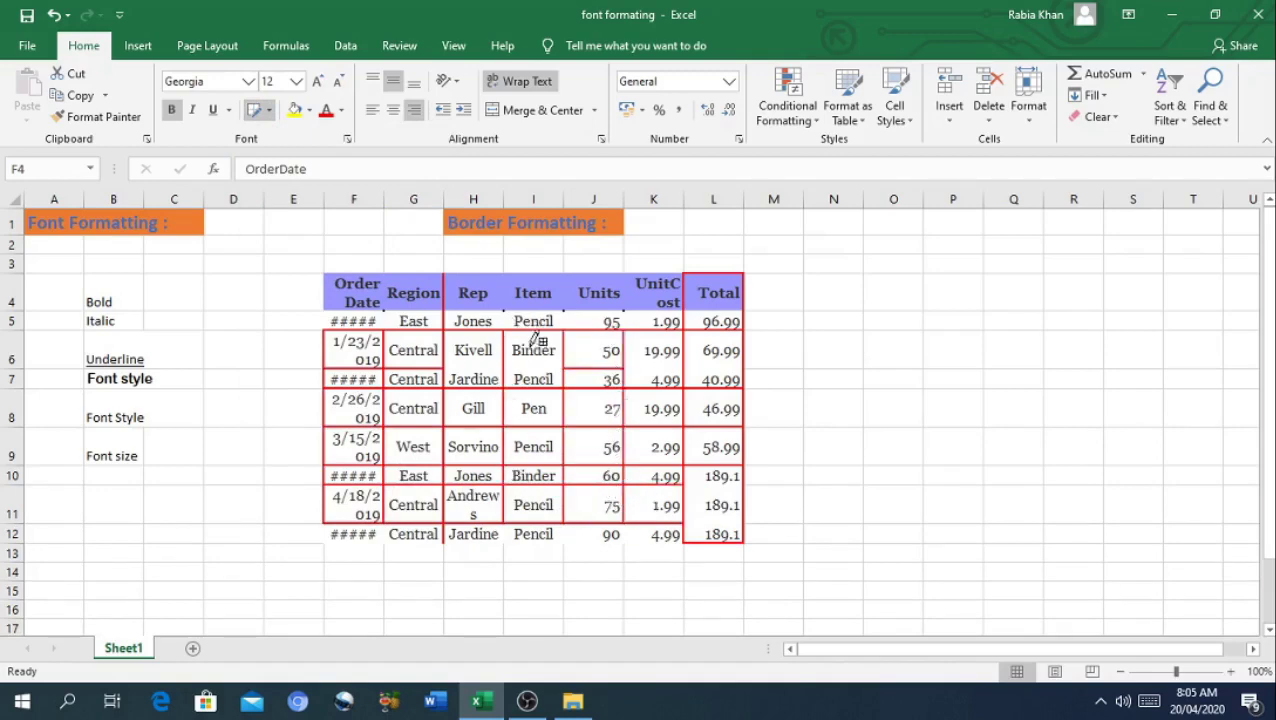
drag(526, 306, 534, 398)
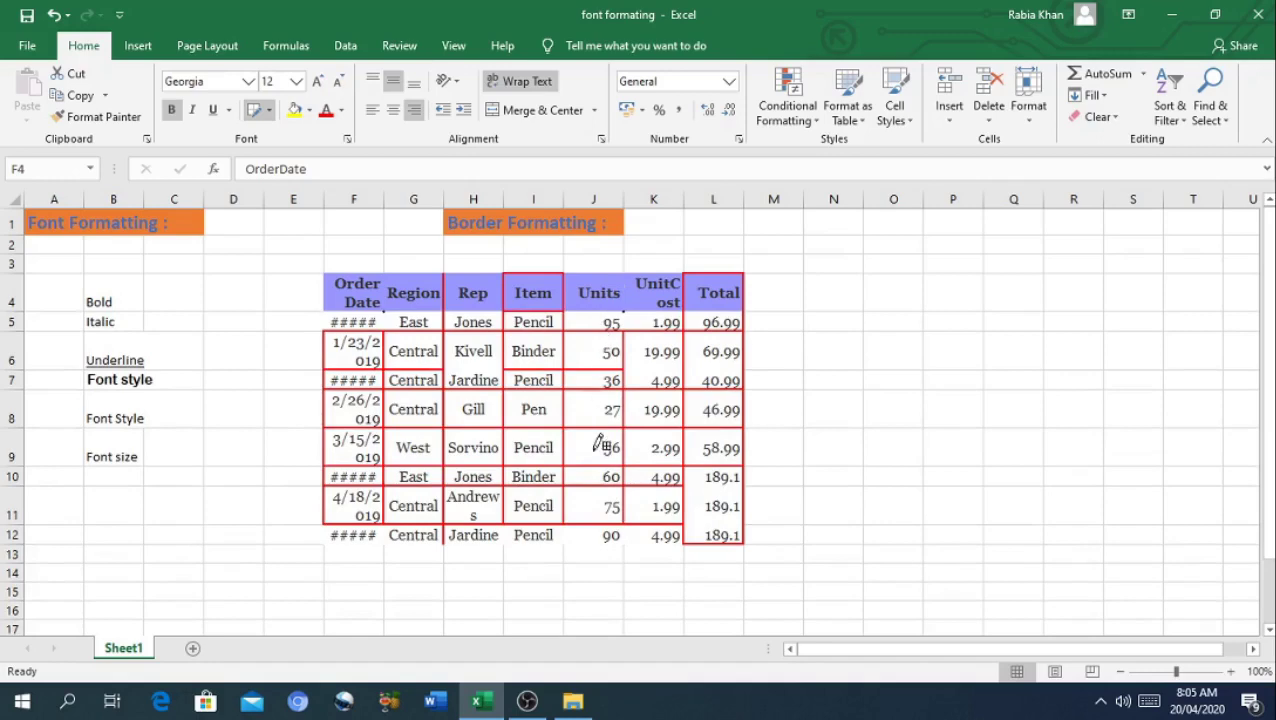
key(ctrl+z)
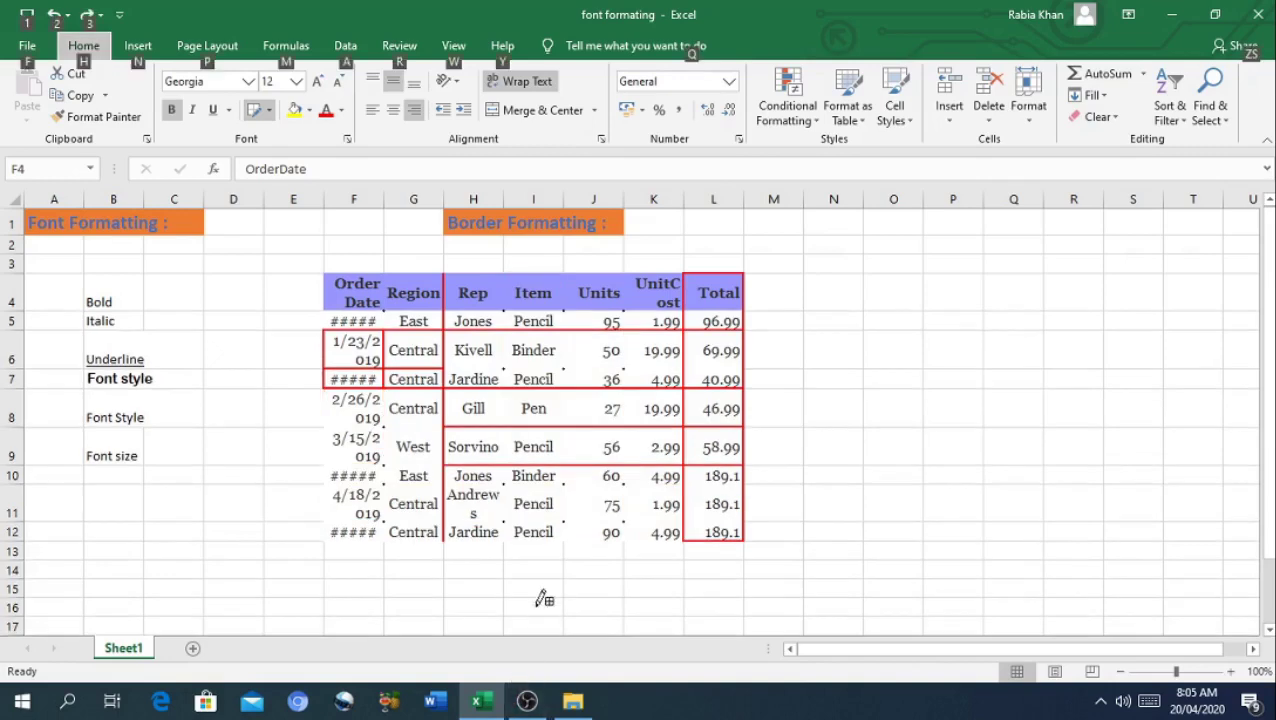
click(544, 576)
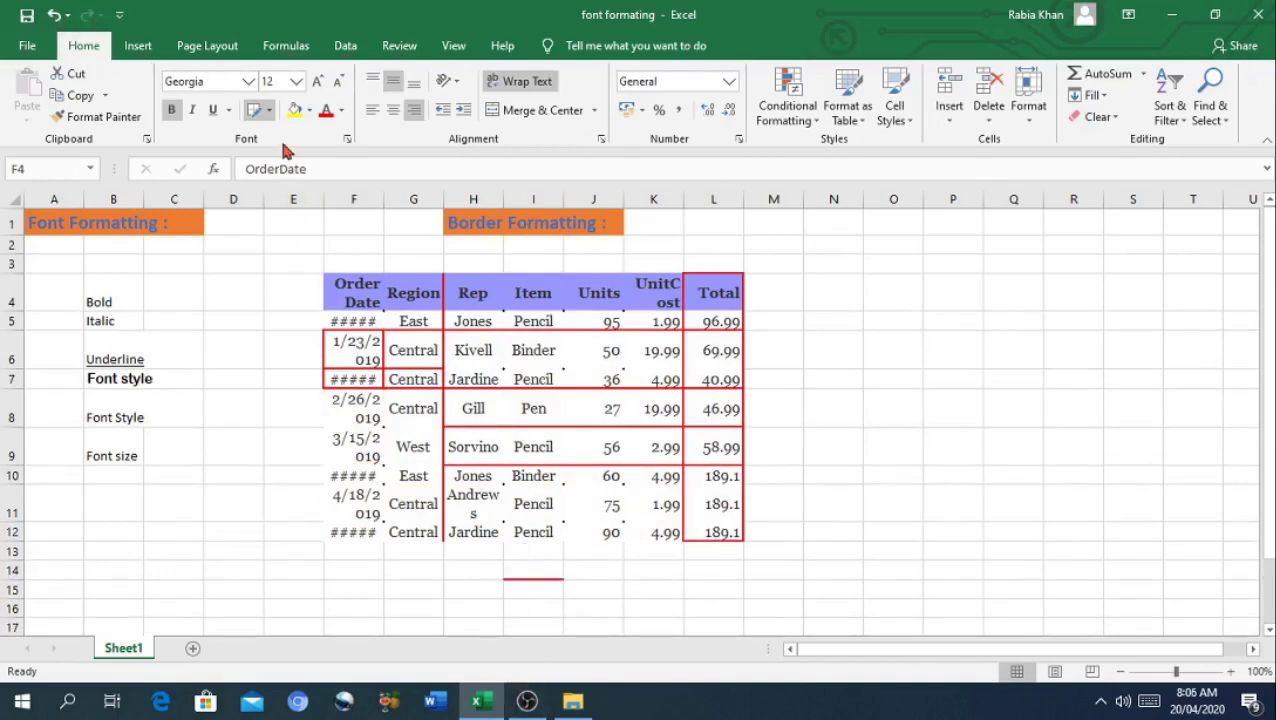
click(268, 111)
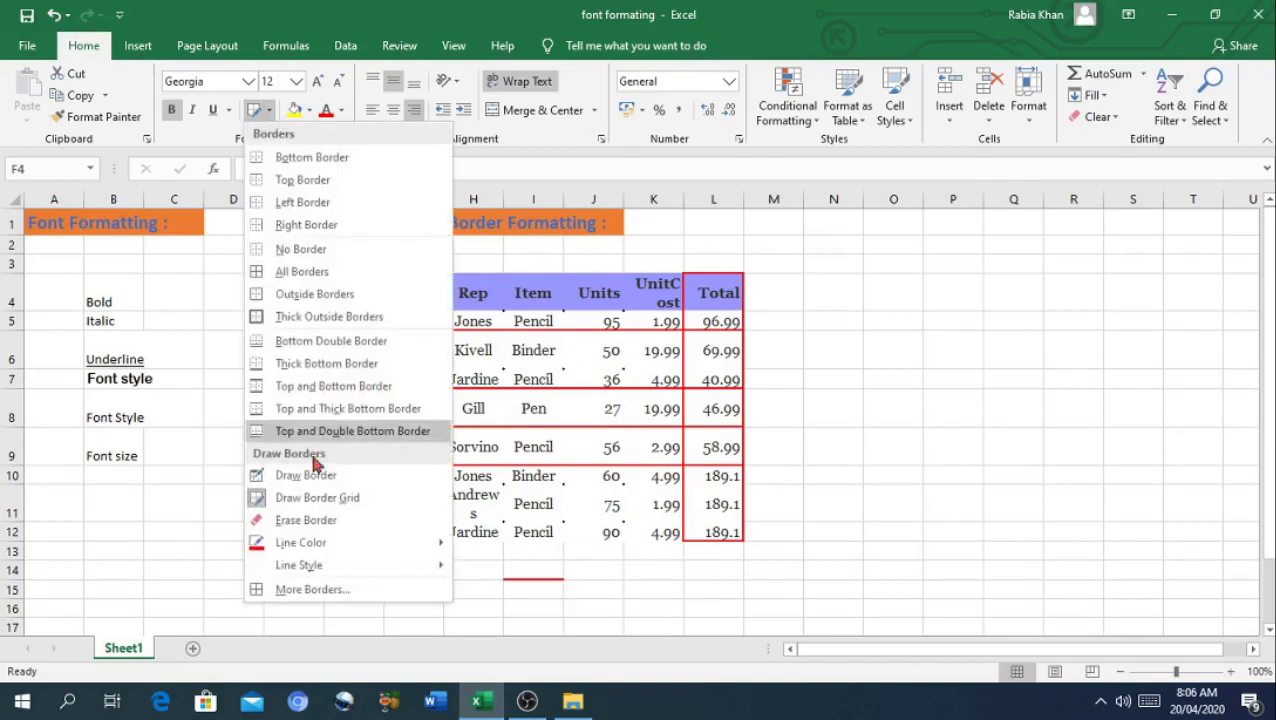
Erase the red lines along row 9's bottom edge and the left edge of the 58.99 total
click(313, 522)
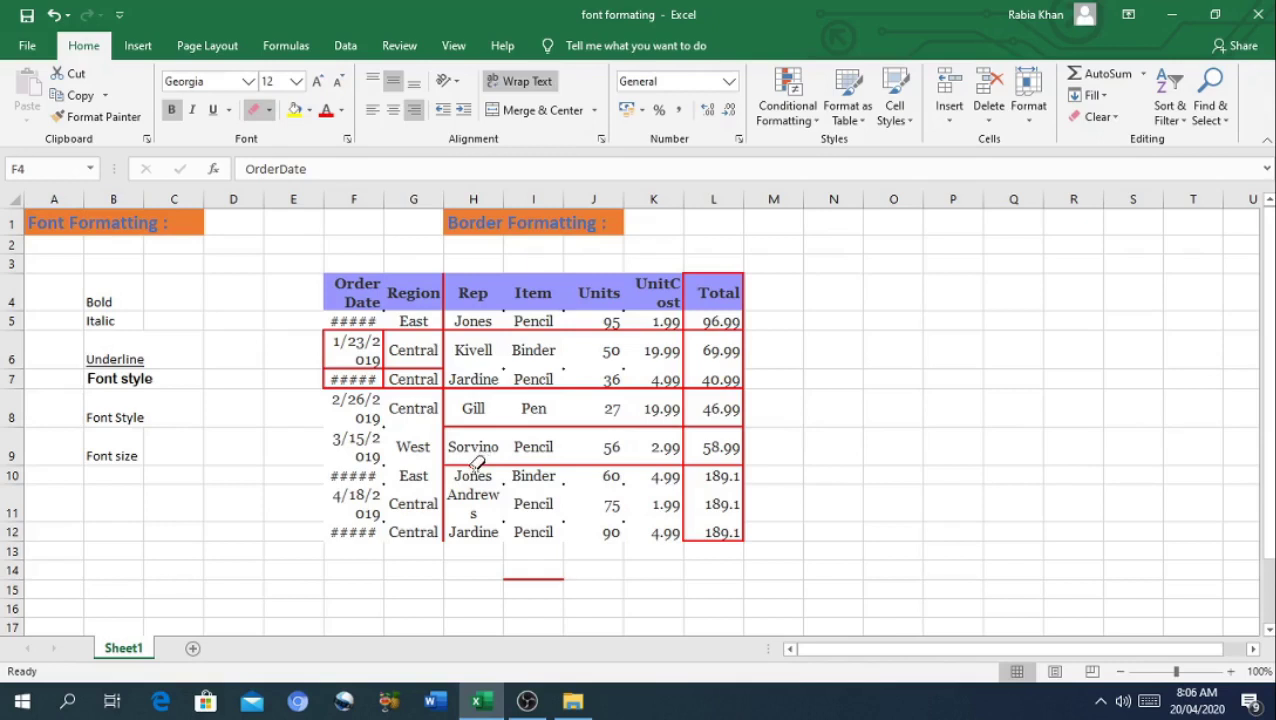
click(478, 464)
click(522, 465)
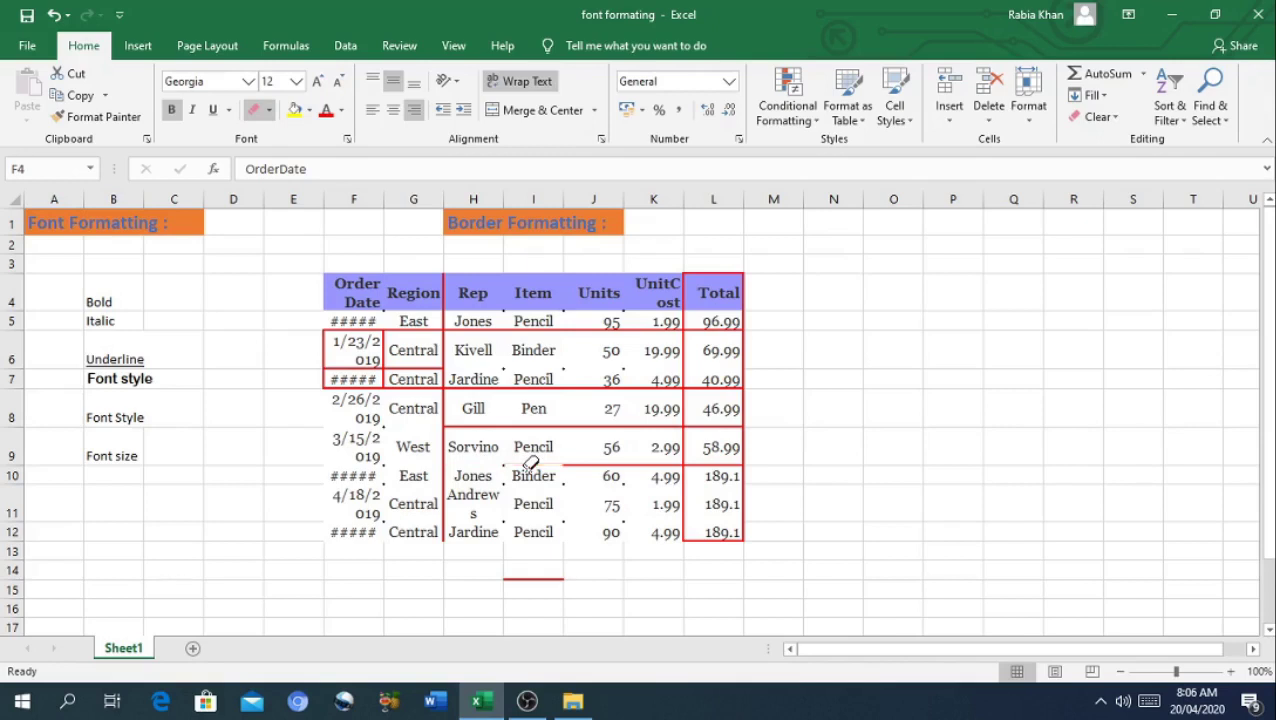
click(591, 465)
click(636, 464)
click(684, 444)
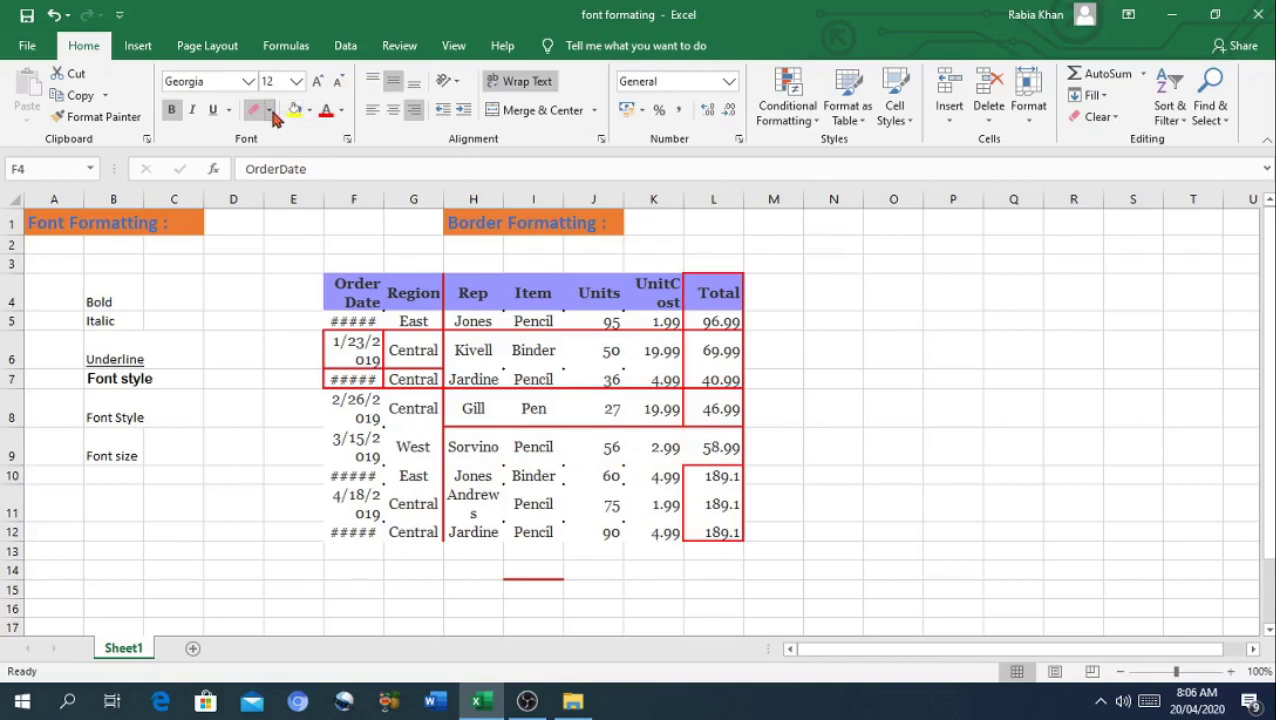
click(269, 111)
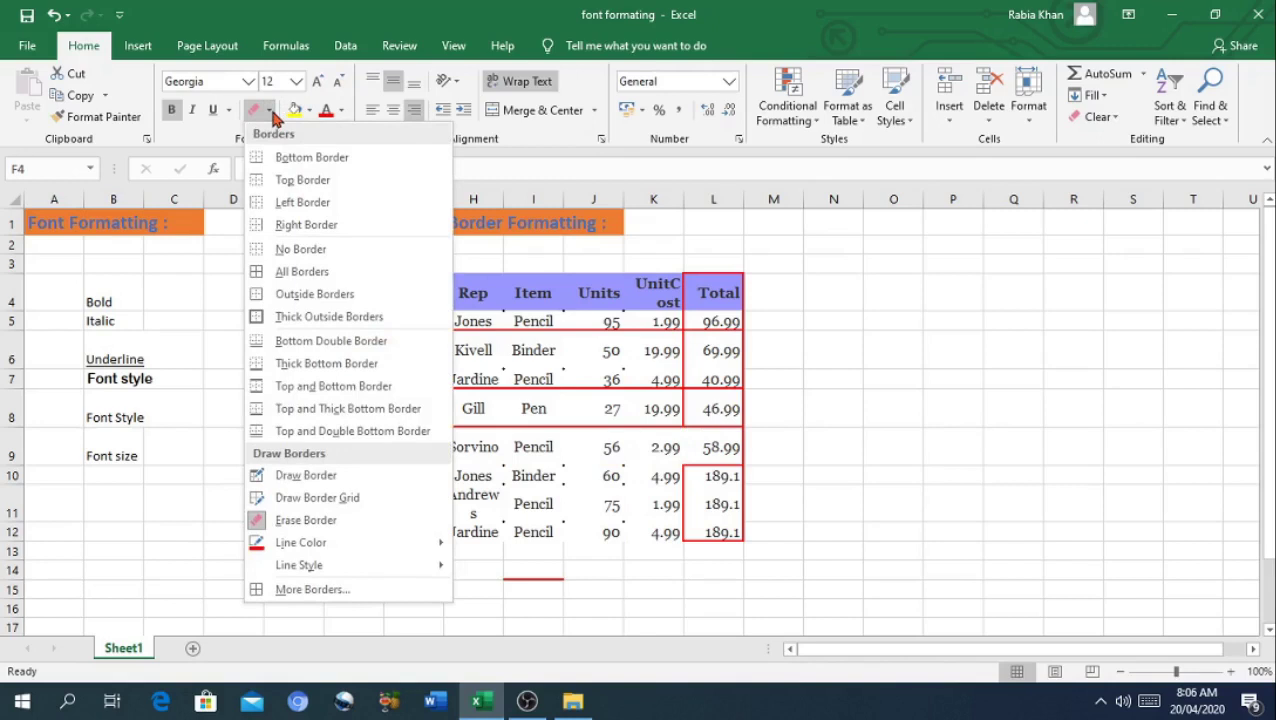
mouse_move(301, 542)
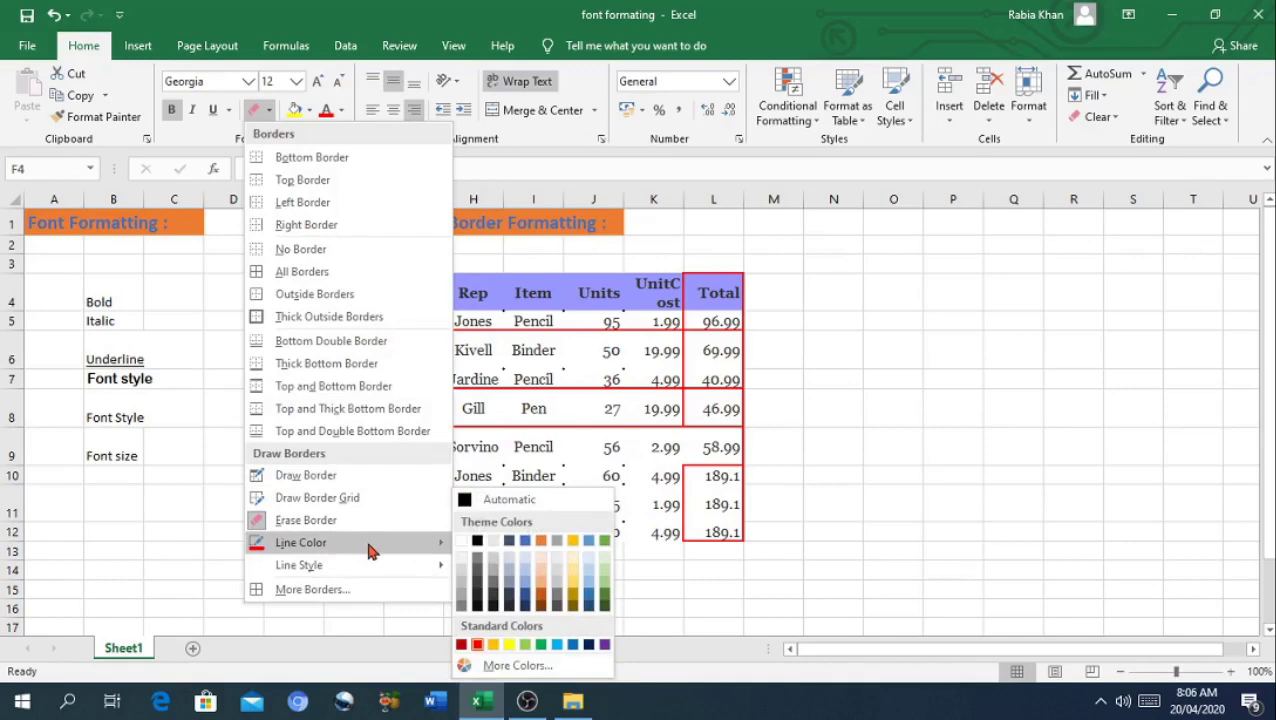
Switch the border colour to orange and draw an orange grid over table rows 8–12
click(540, 541)
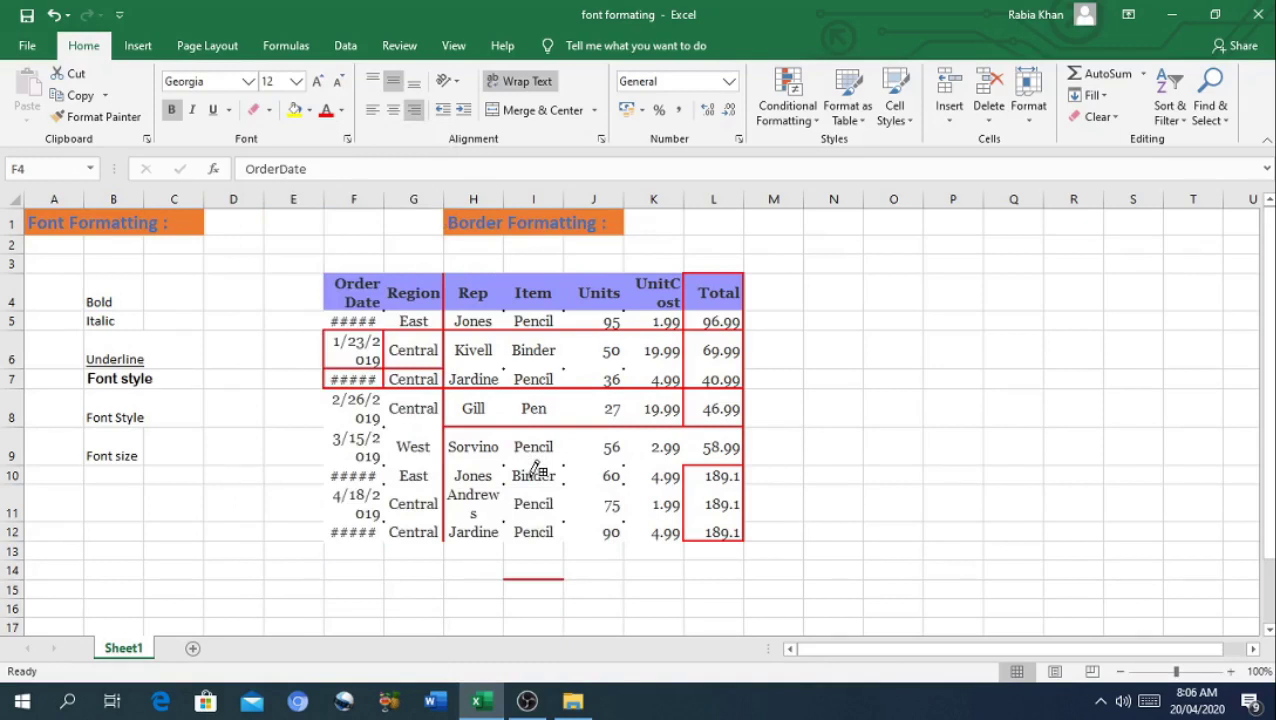
click(534, 485)
click(621, 470)
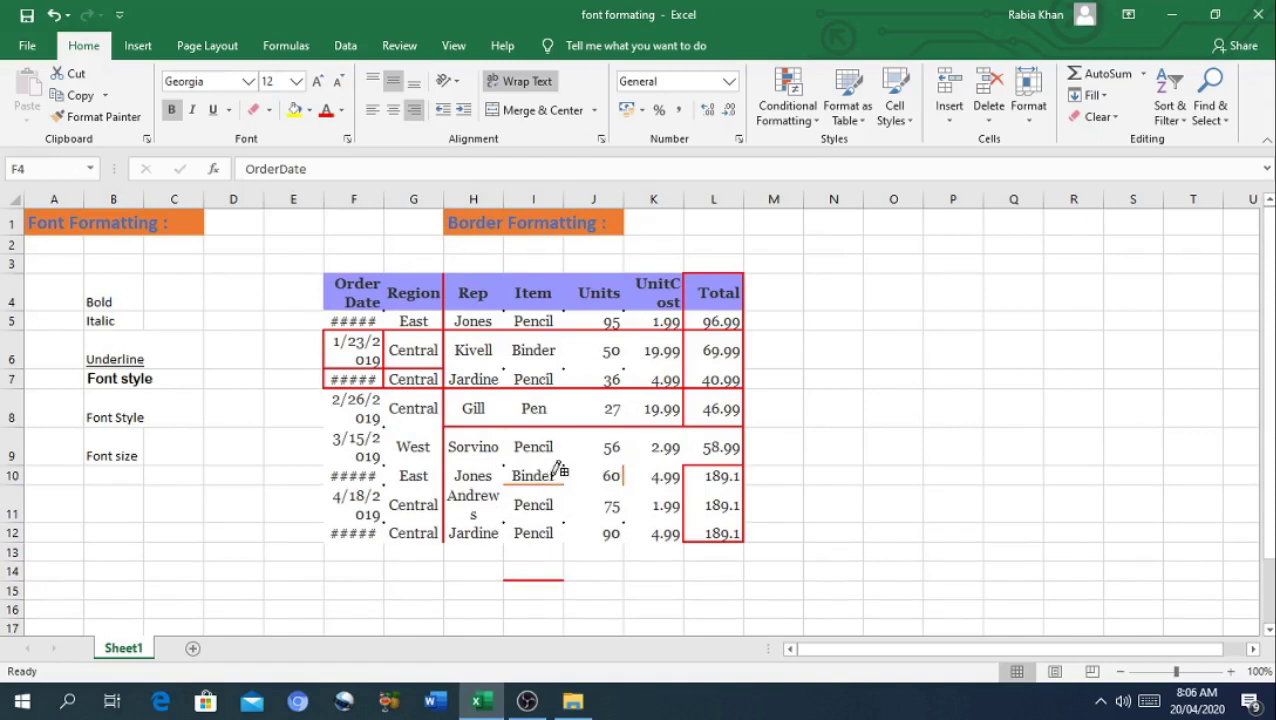
mouse_move(362, 420)
mouse_down()
mouse_move(563, 466)
mouse_move(646, 532)
mouse_up()
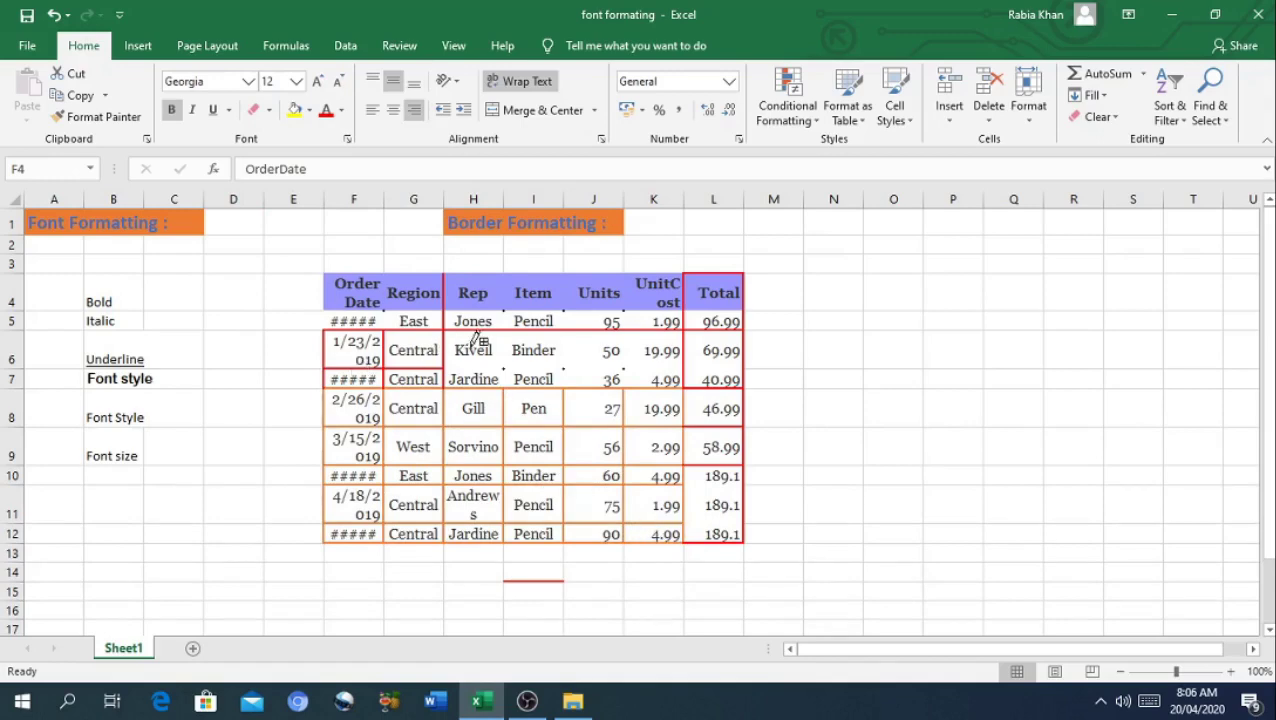
click(268, 111)
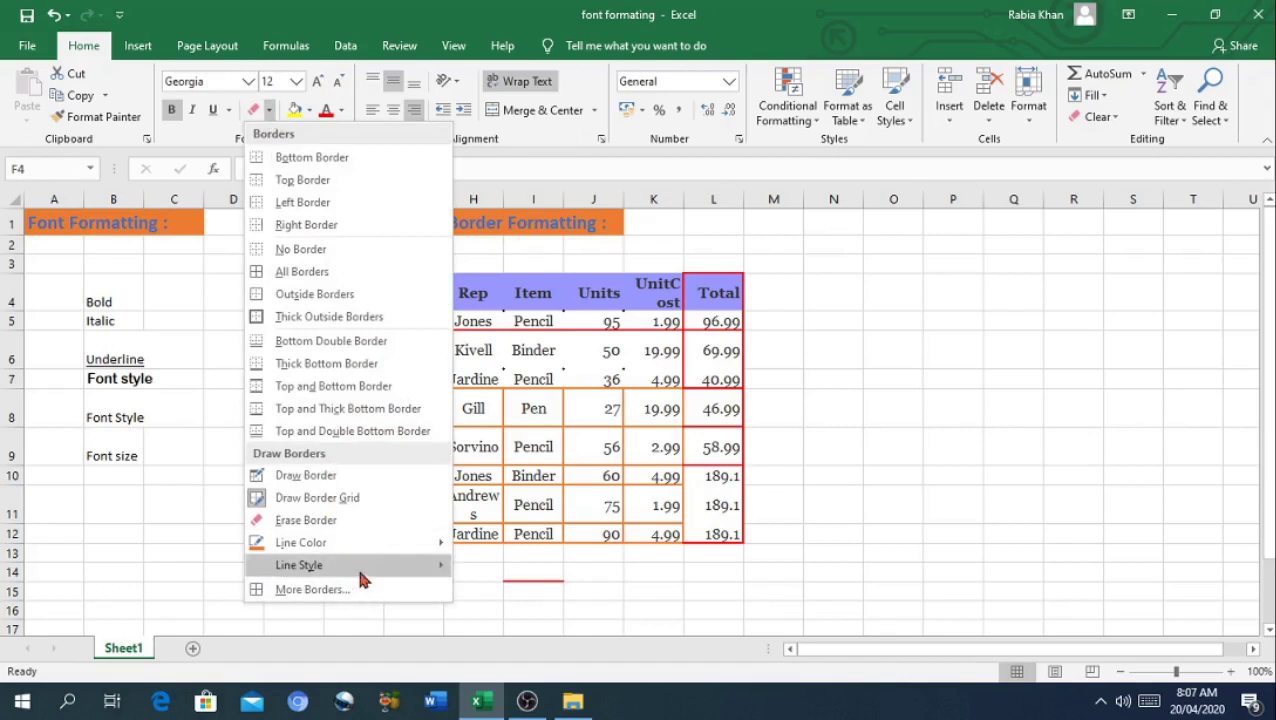
mouse_move(299, 565)
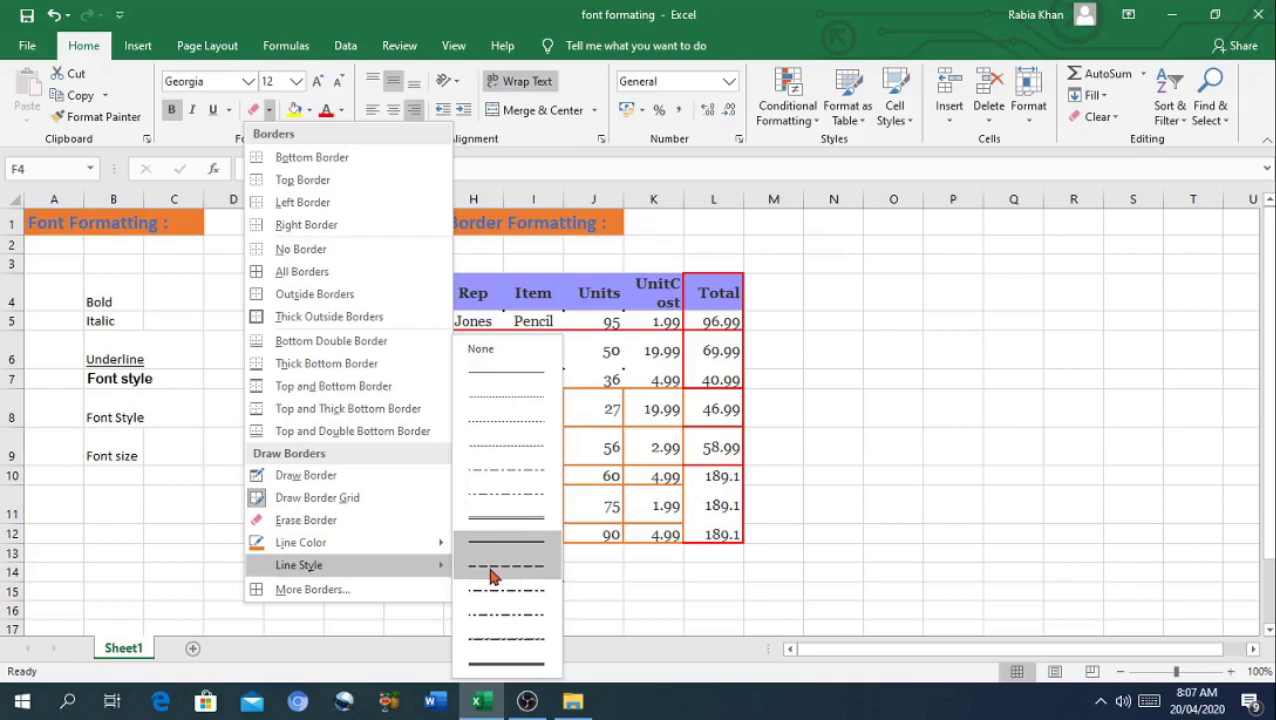
Switch to a dashed line style and redraw the middle table cells with a dashed grid
click(490, 576)
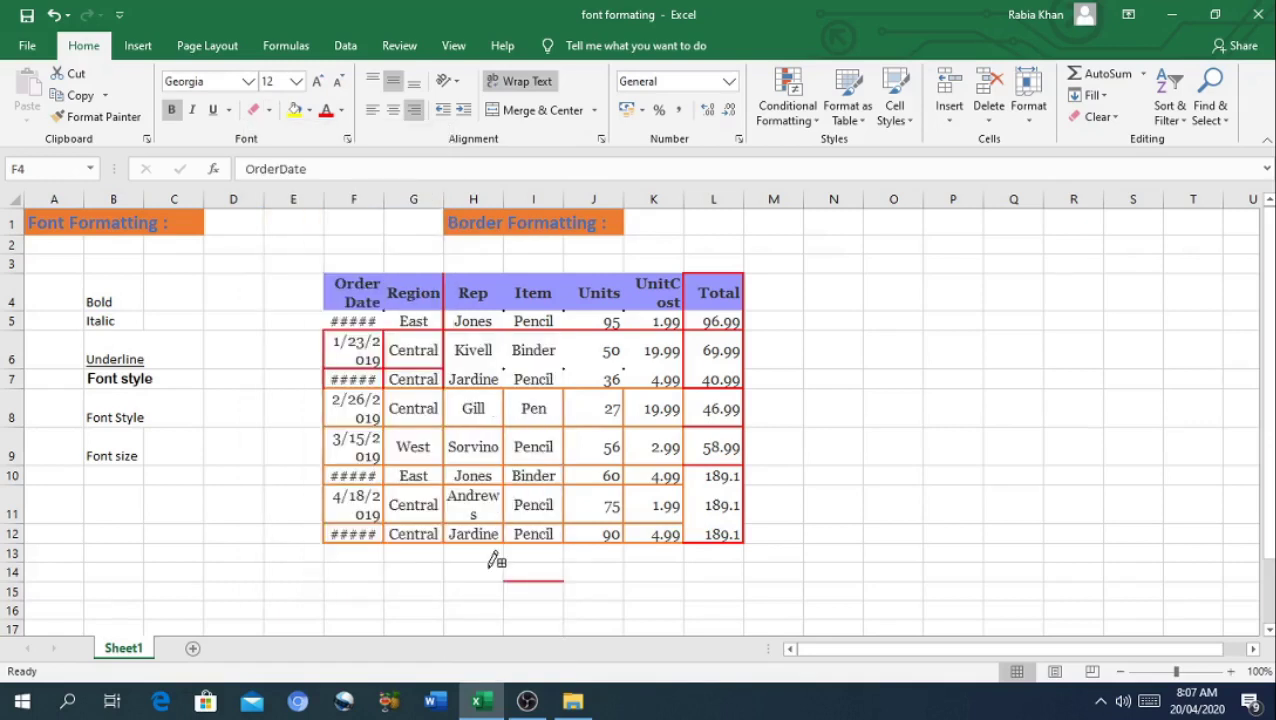
click(562, 350)
mouse_move(604, 350)
mouse_down()
mouse_move(683, 497)
mouse_move(365, 490)
mouse_up()
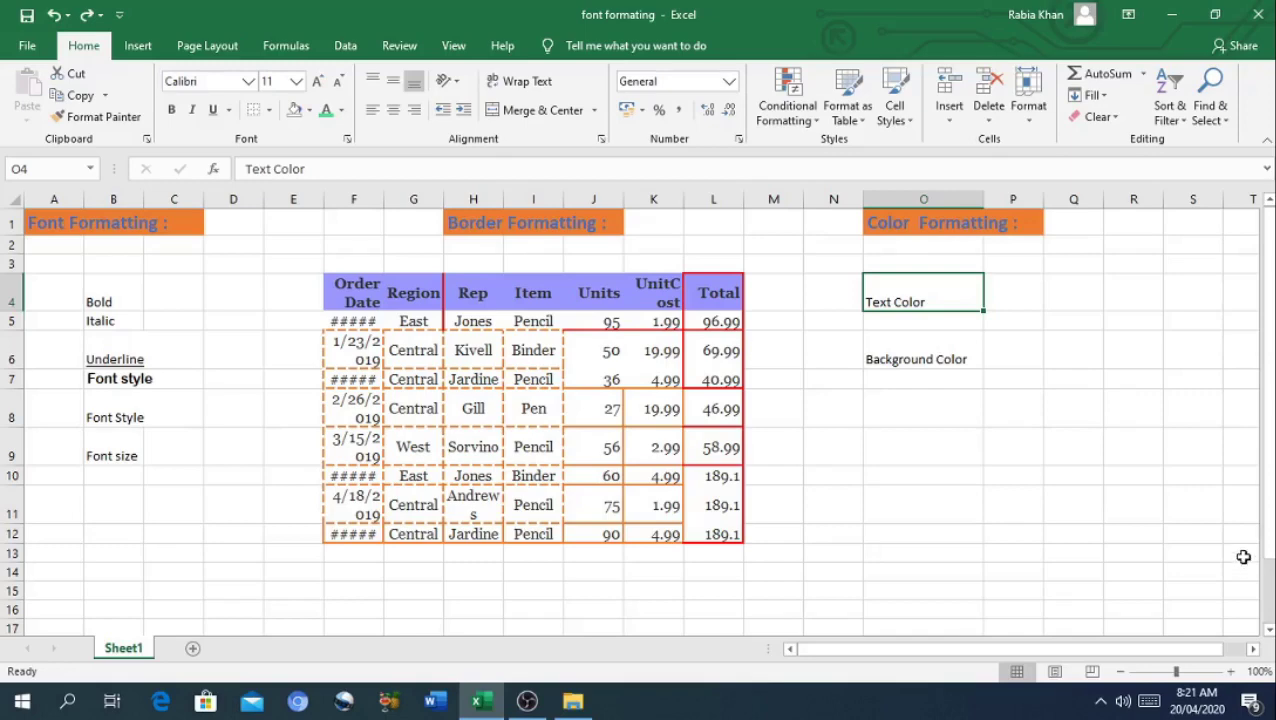
Fill the Background Color cell O6 with Gold, Accent 4
click(915, 351)
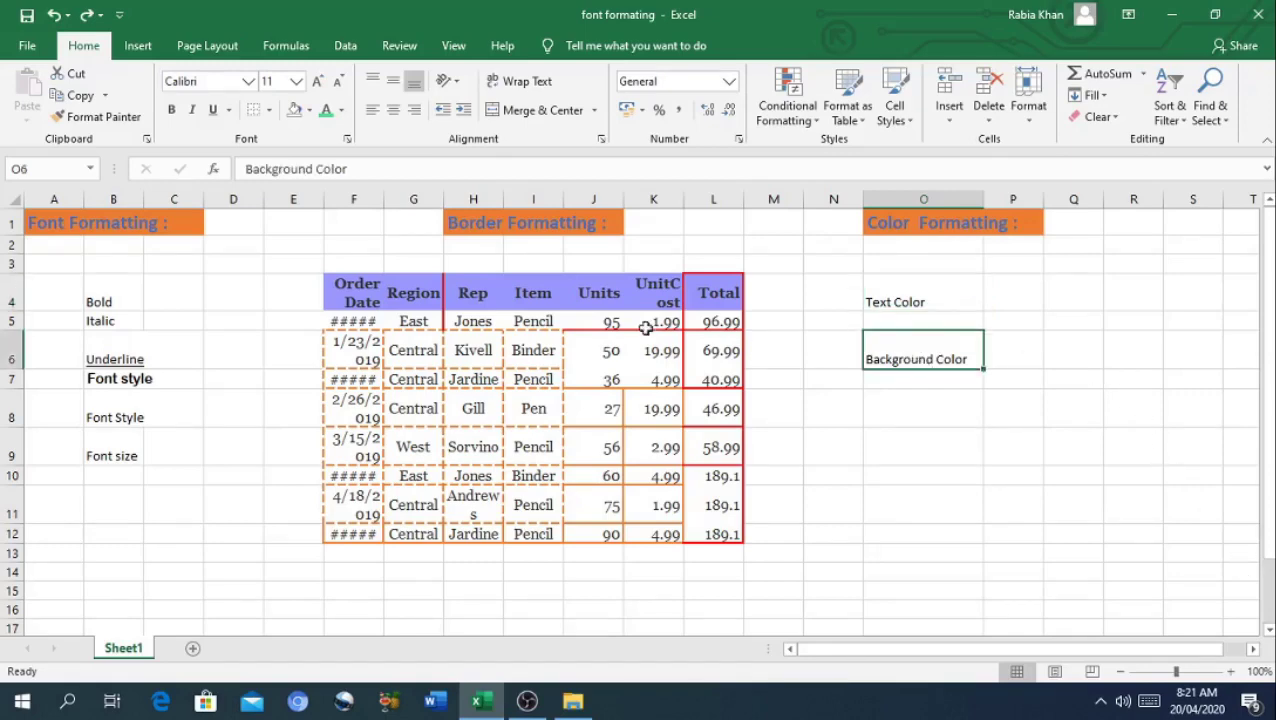
click(309, 111)
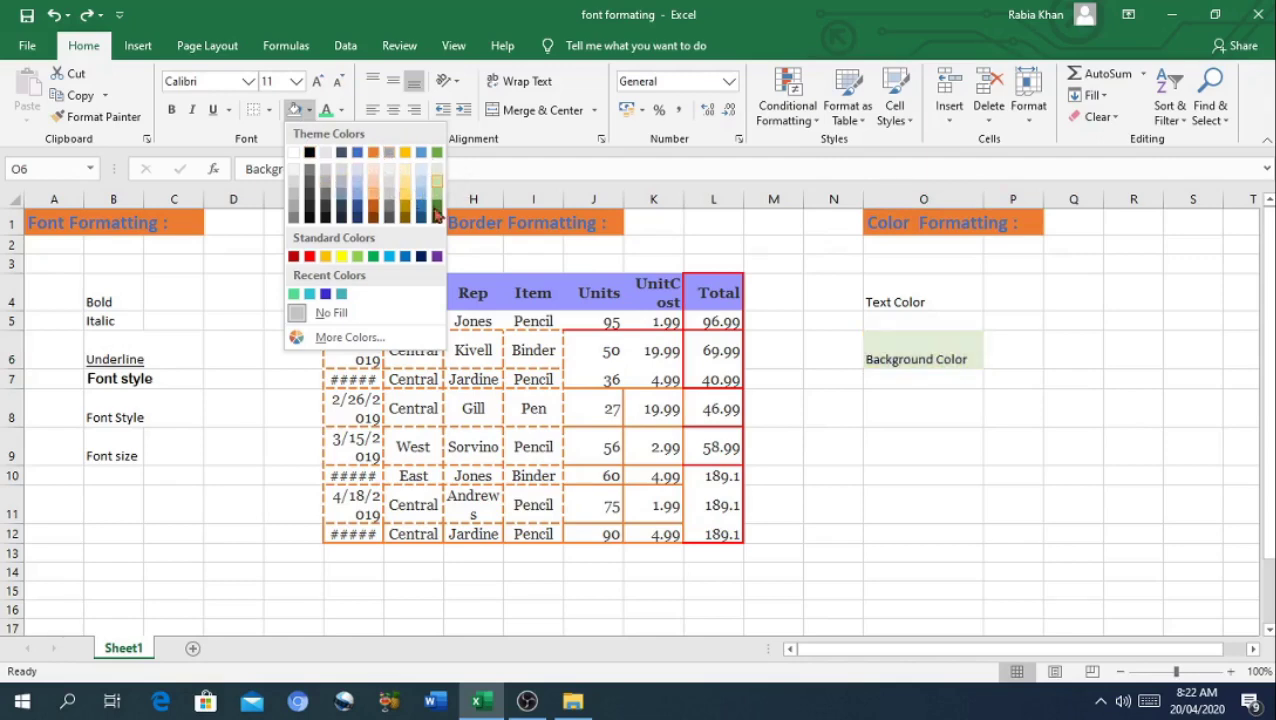
click(405, 152)
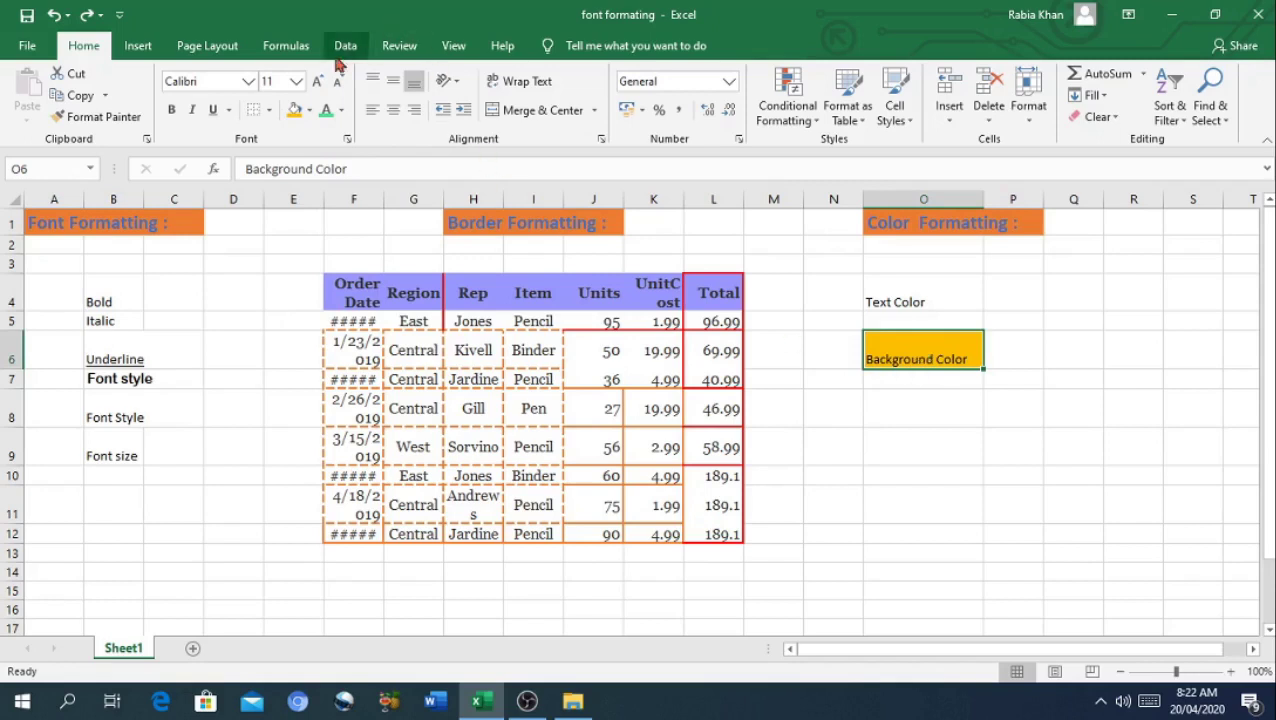
click(310, 110)
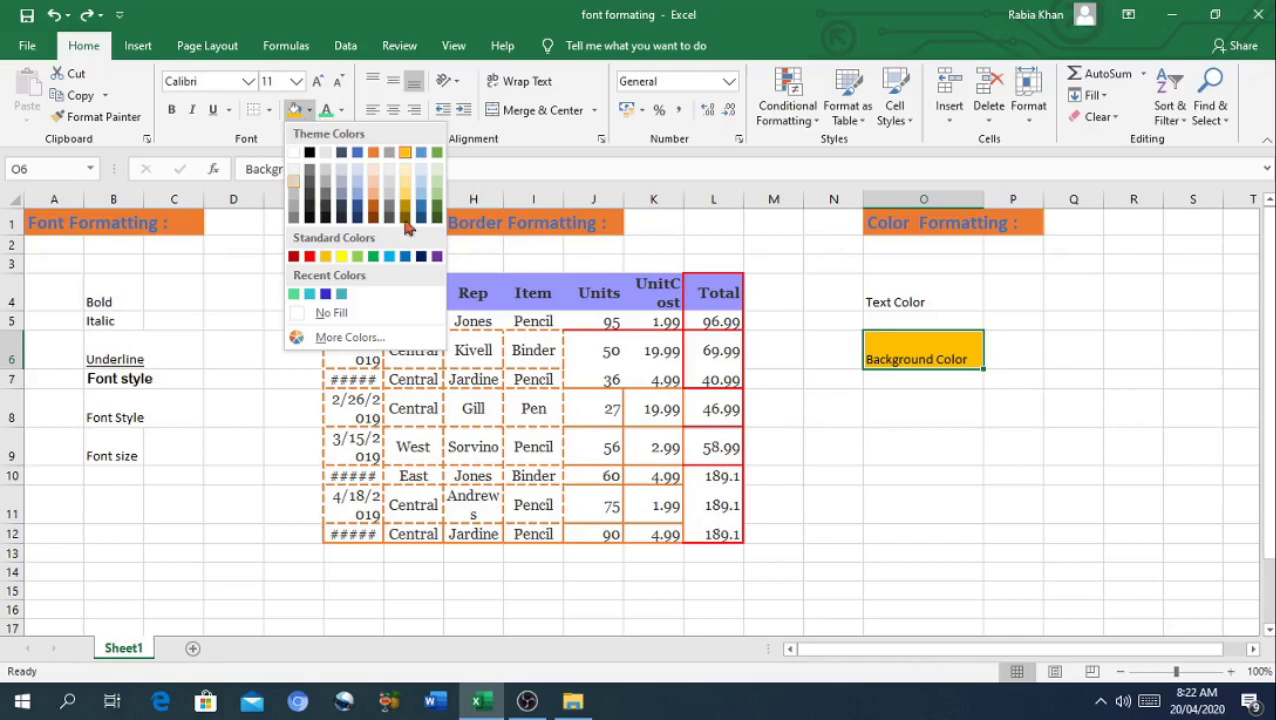
Replace the Background Color cell's fill with a custom green chosen from the Colors spectrum
click(335, 338)
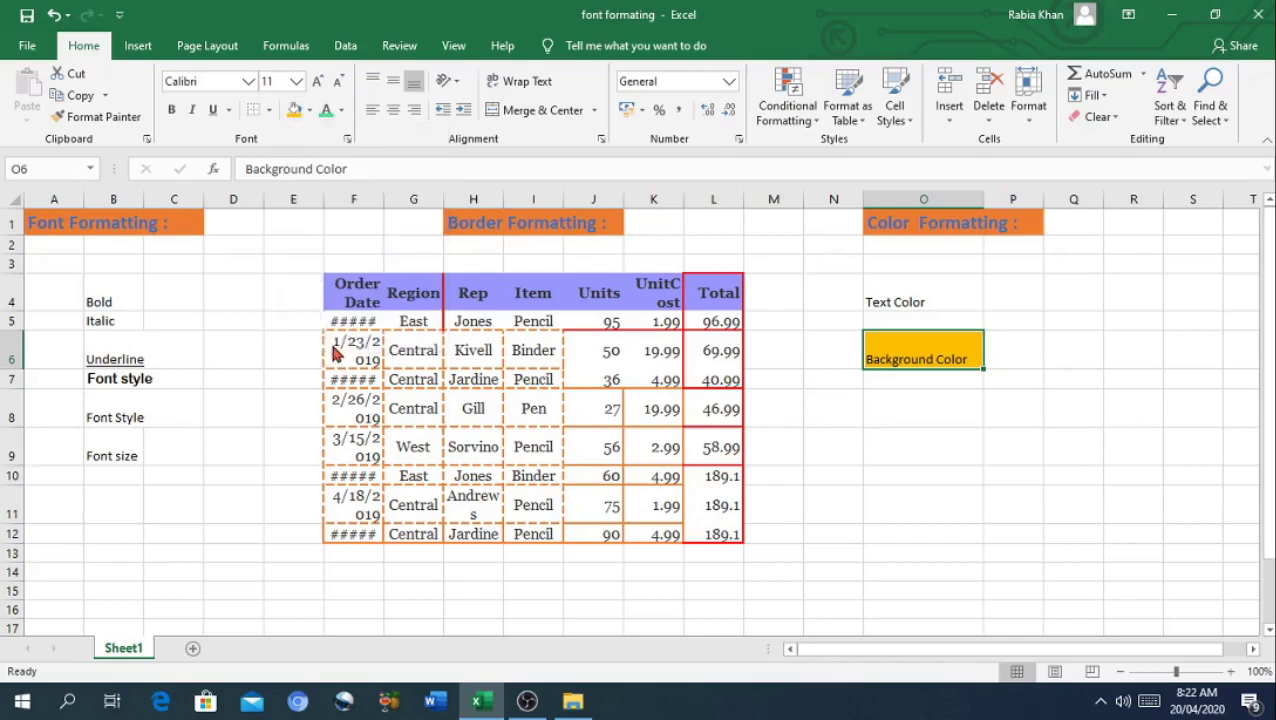
drag(537, 333, 548, 343)
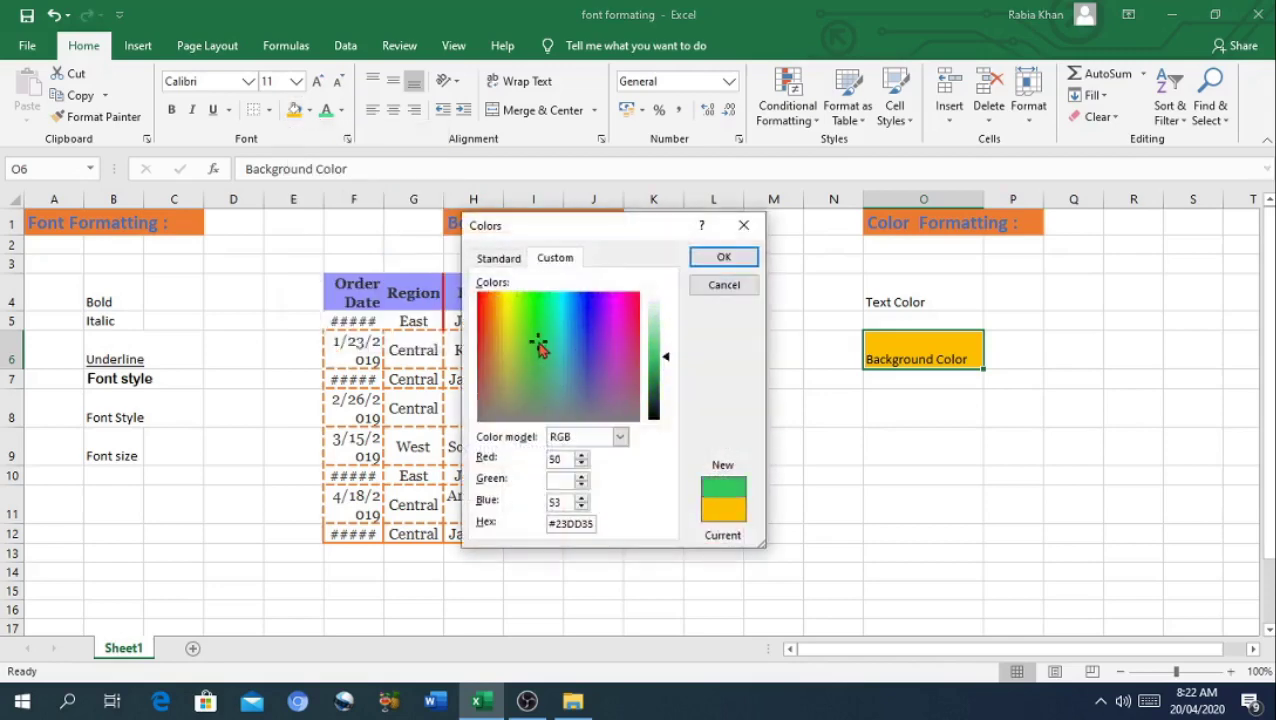
click(723, 256)
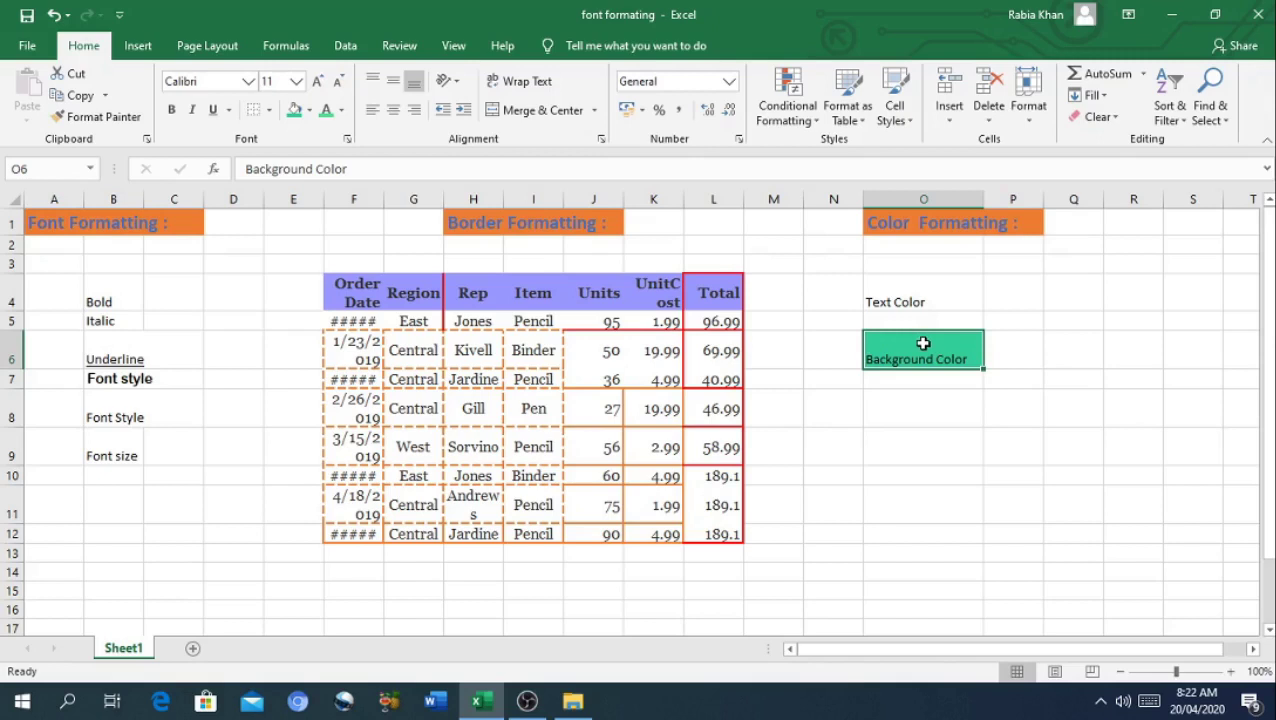
click(915, 301)
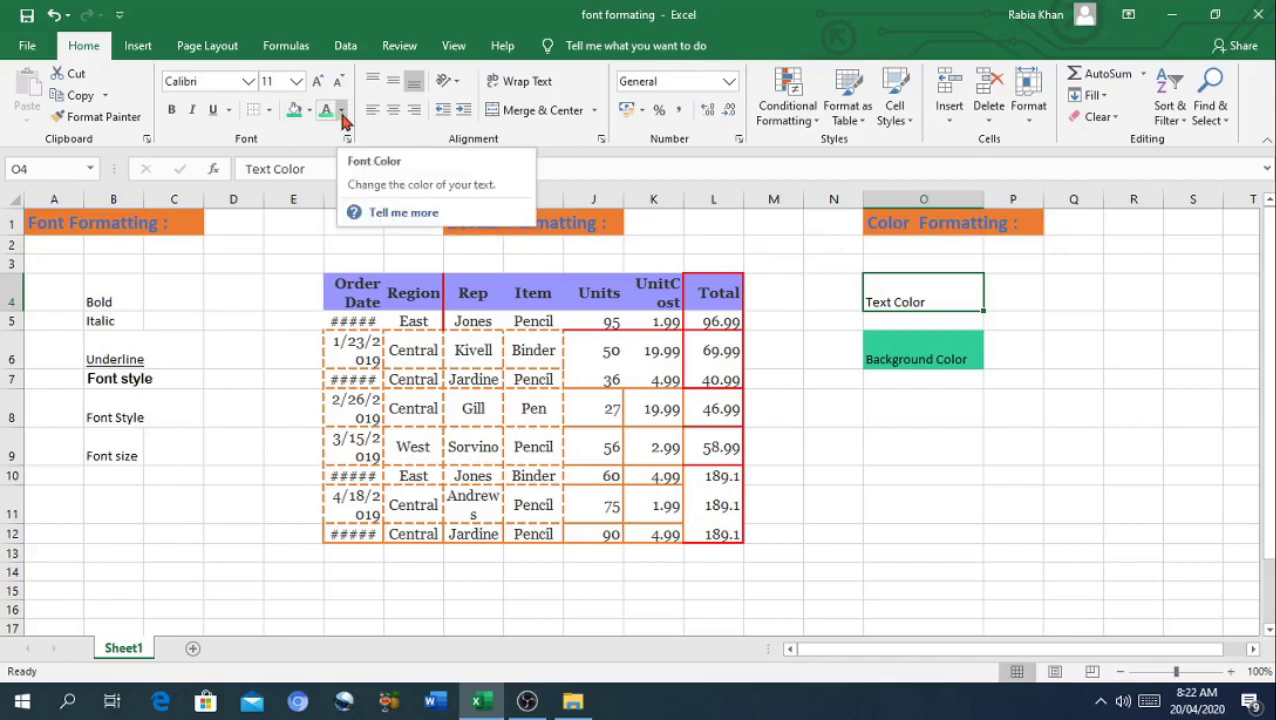
Change the Text Color label in O4 to the Green, Accent 6 font colour
click(341, 110)
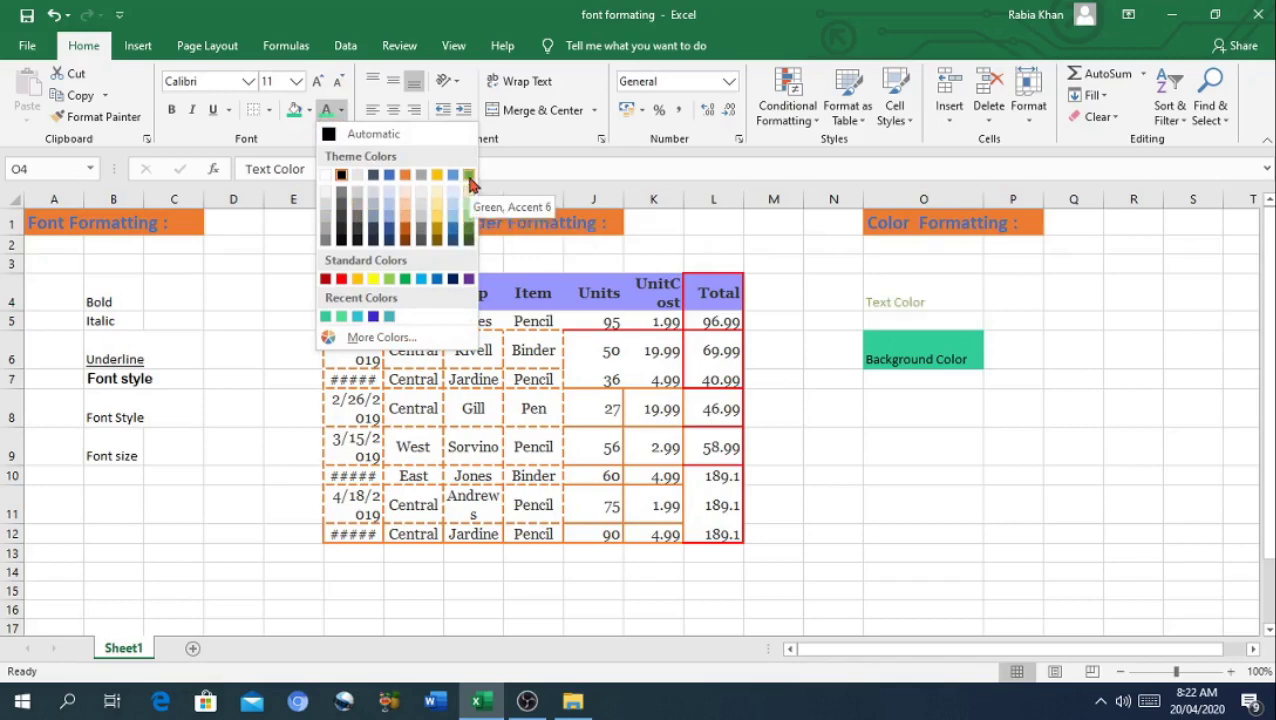
click(470, 180)
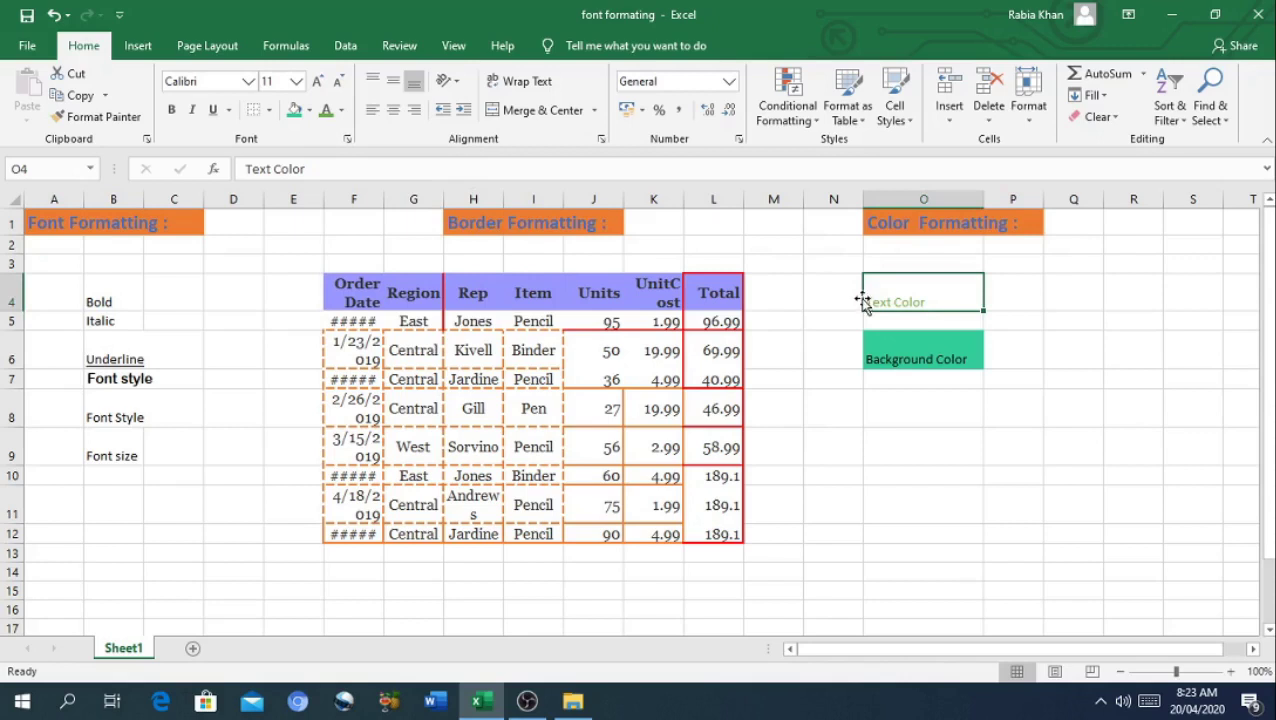
click(908, 360)
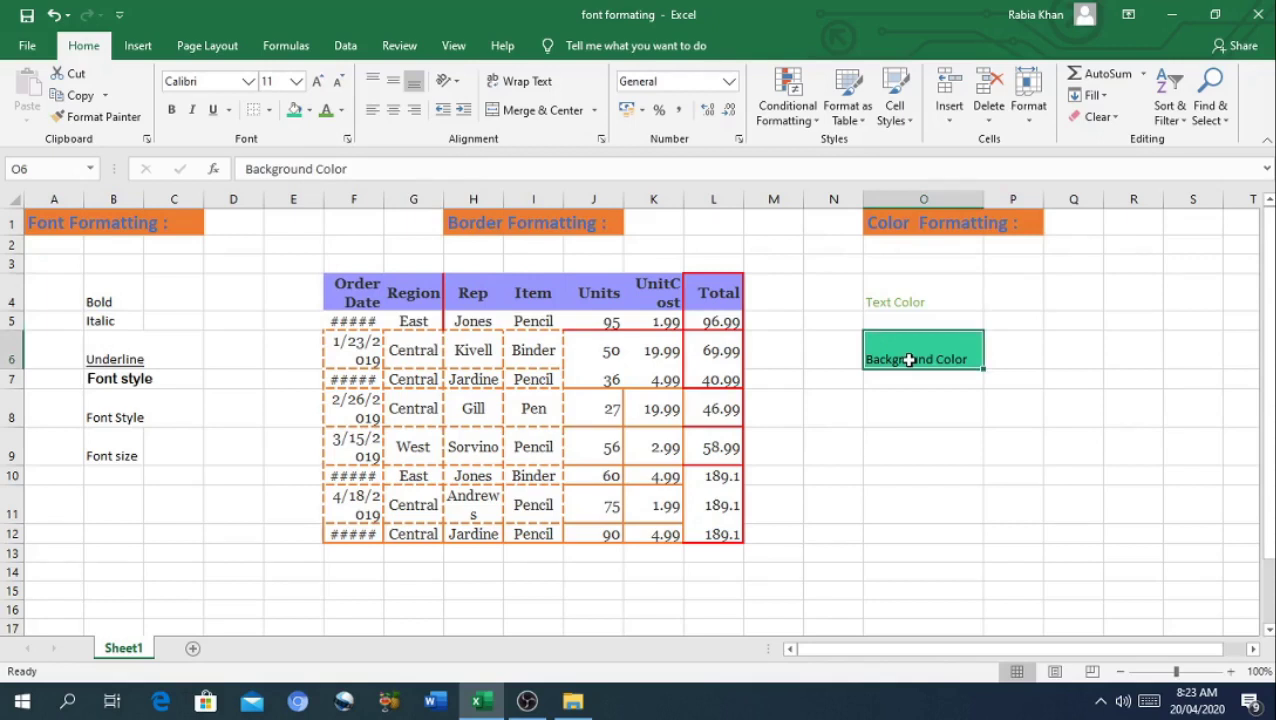
Set the Background Color cell O6 to No Fill, clearing its green background
click(309, 111)
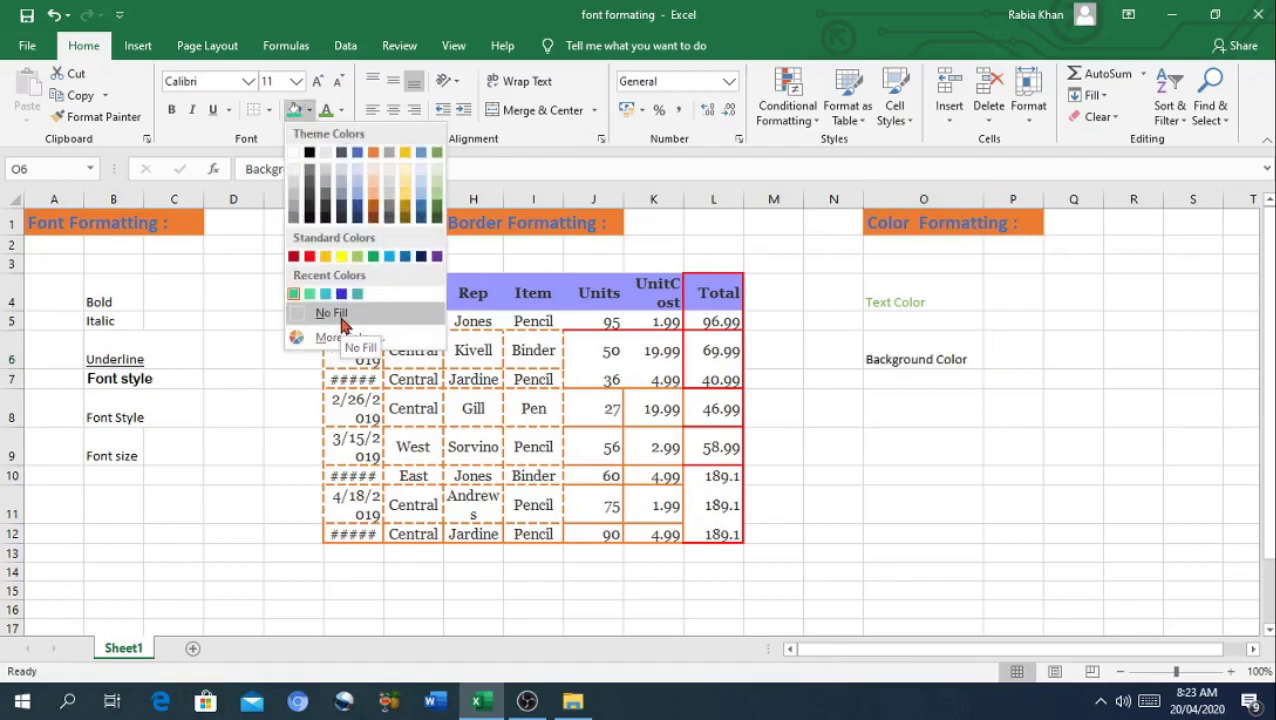
click(340, 315)
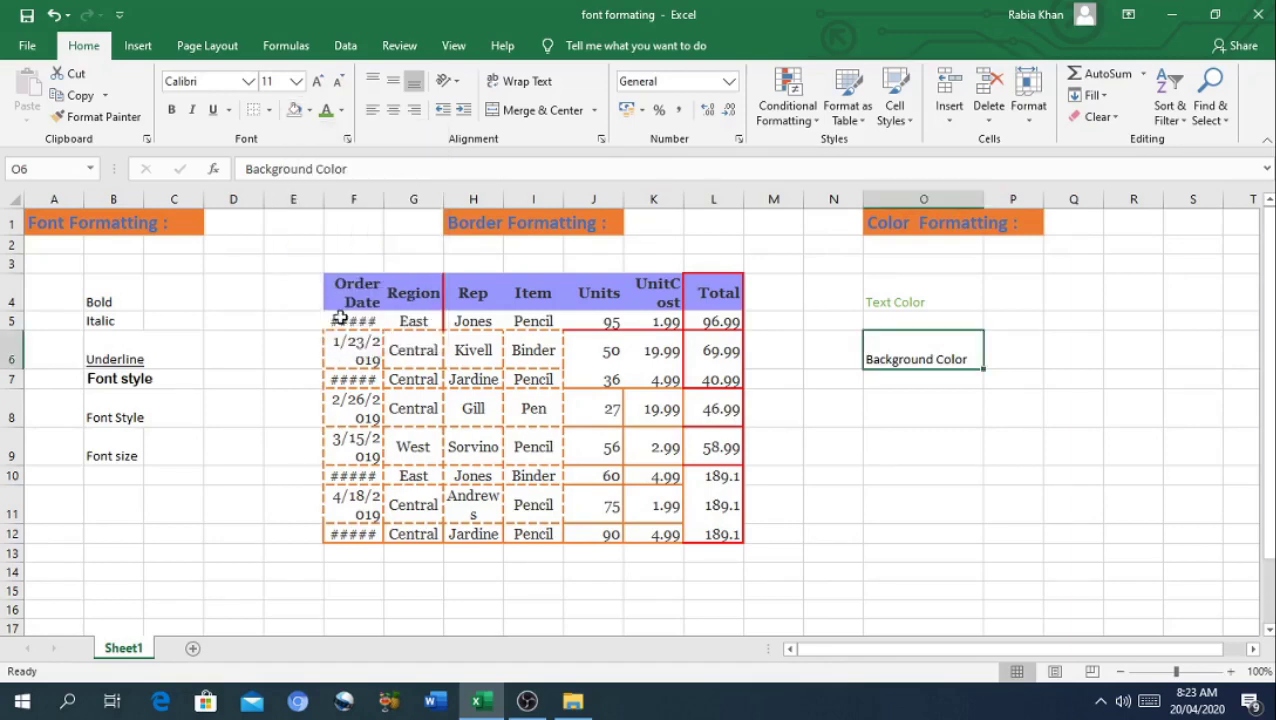